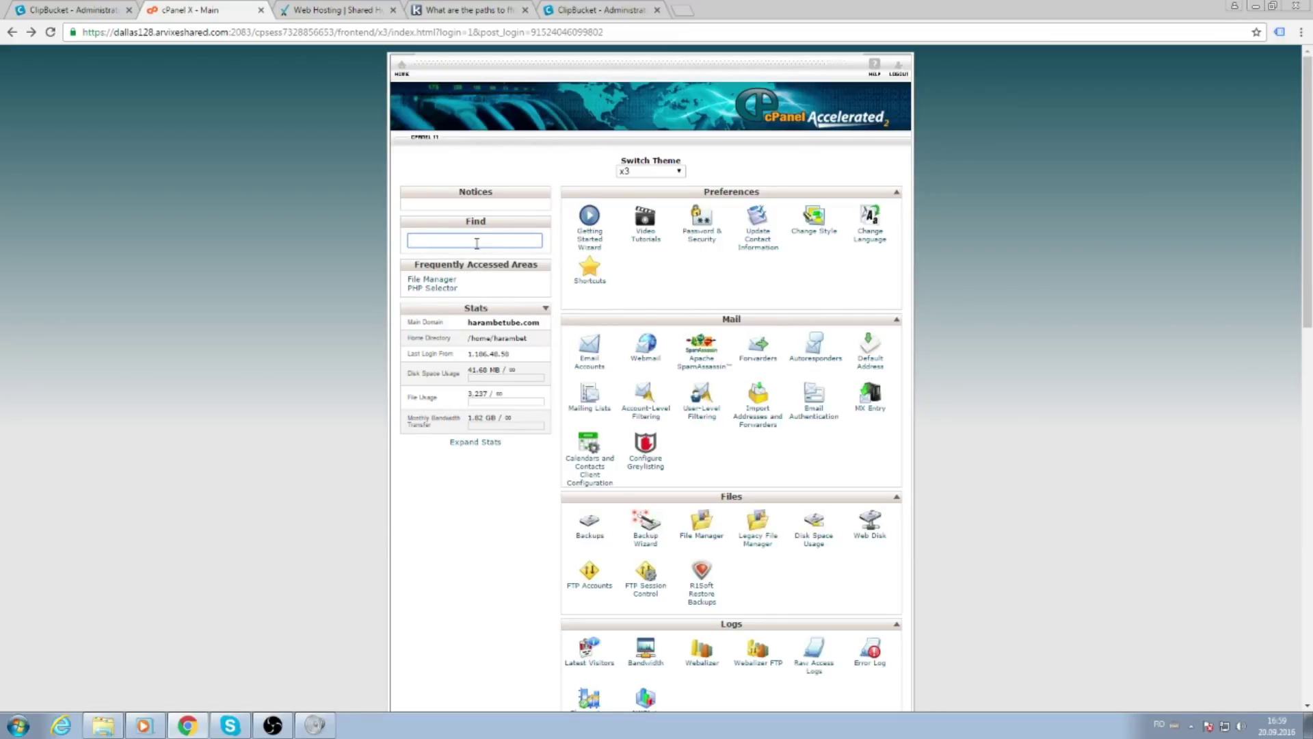
- Set the domain's default PHP version to 5.3 in cPanel's PHP Selector
{"action": "type", "text": "php"}
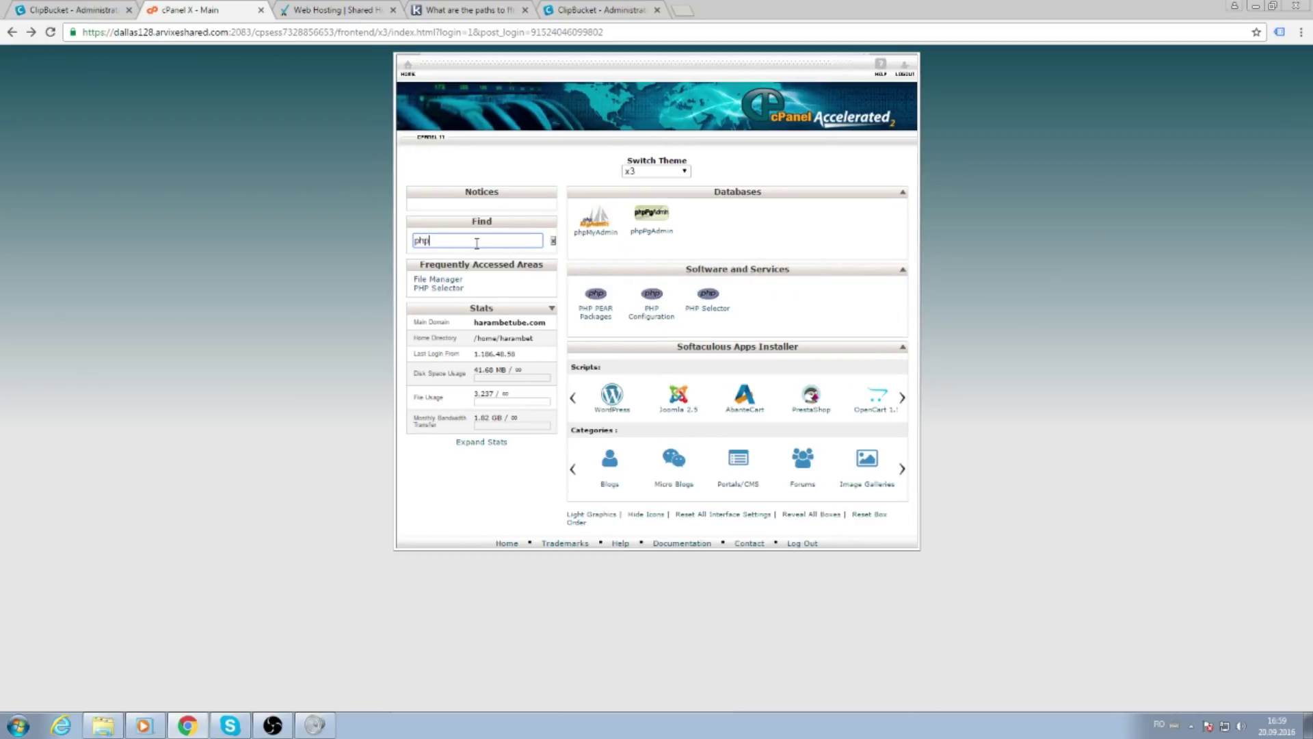
{"action": "left_click", "coordinate": [708, 308]}
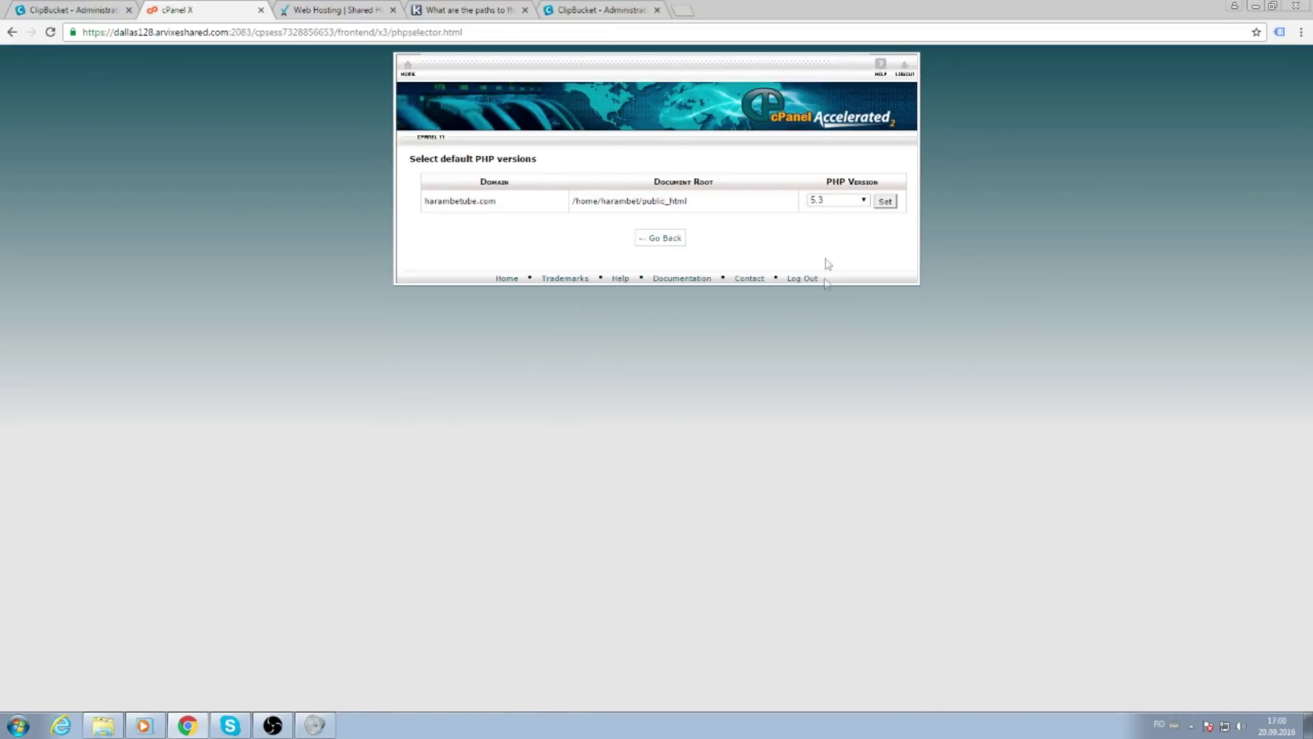
{"action": "left_click", "coordinate": [850, 206]}
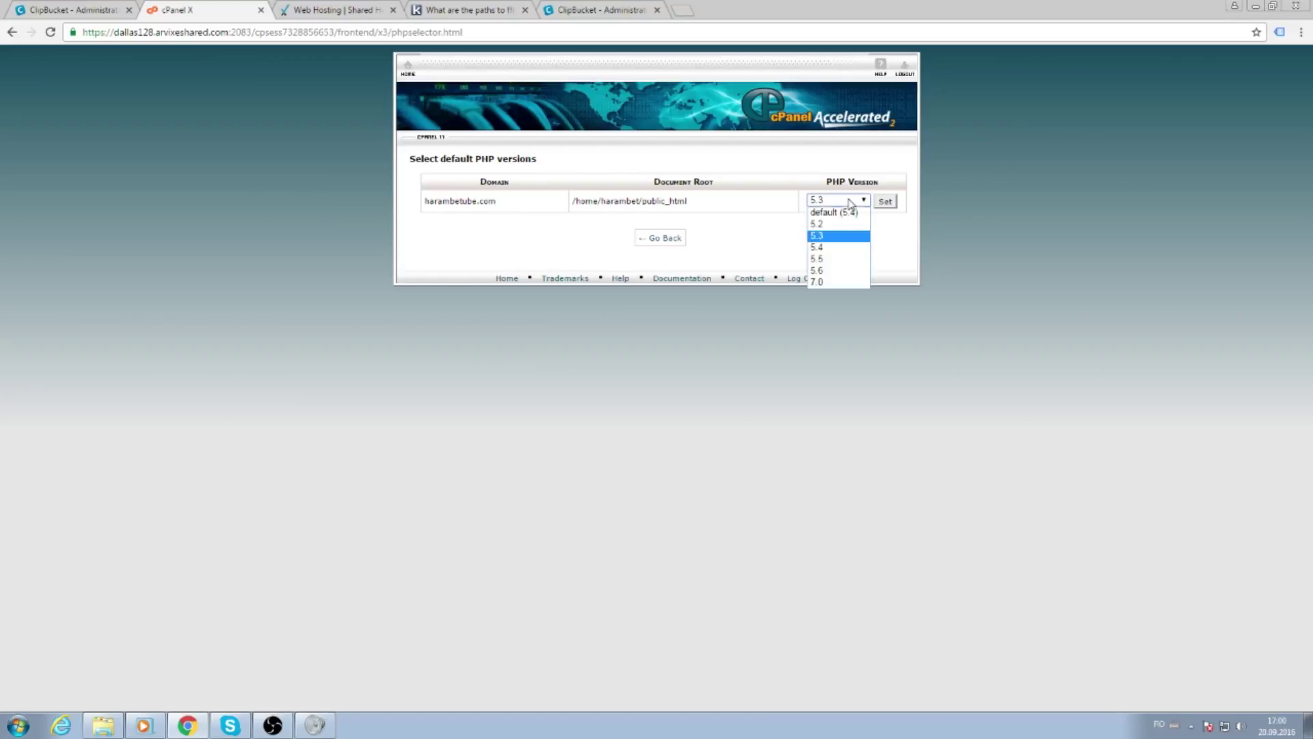
{"action": "left_click", "coordinate": [824, 238]}
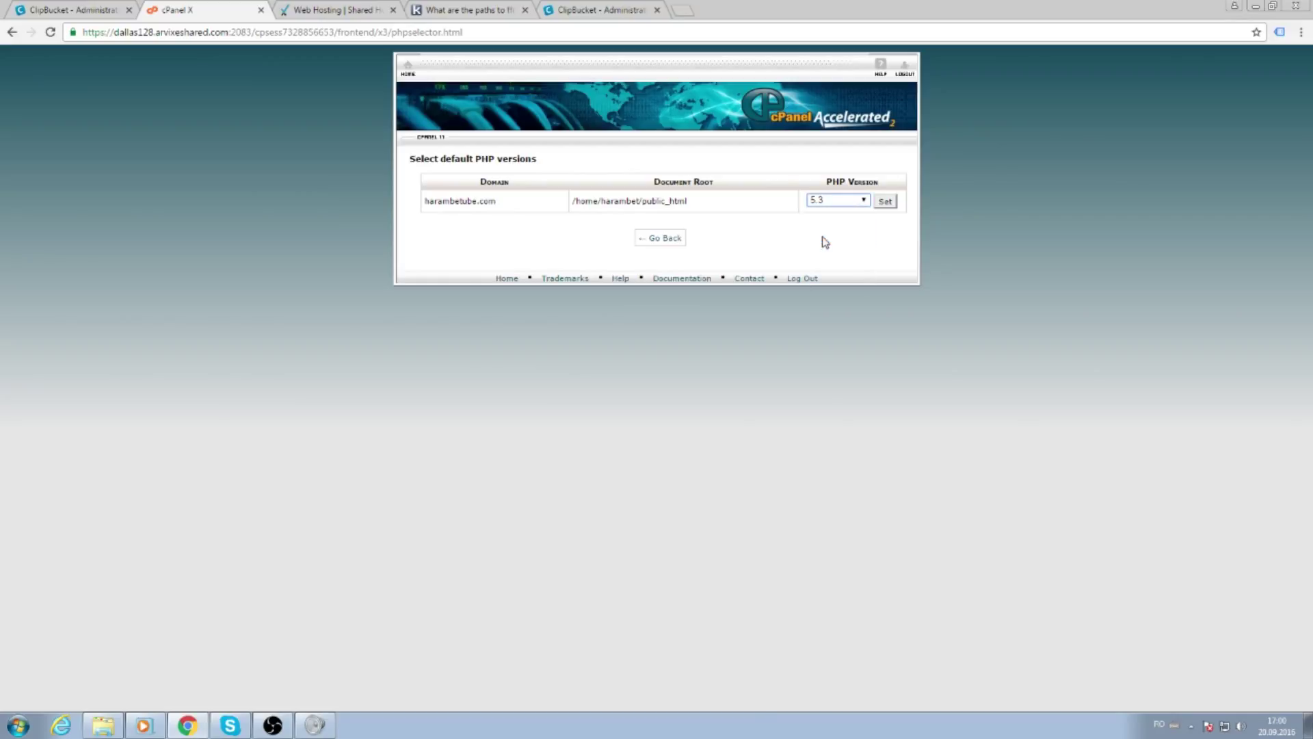
{"action": "left_click", "coordinate": [887, 202]}
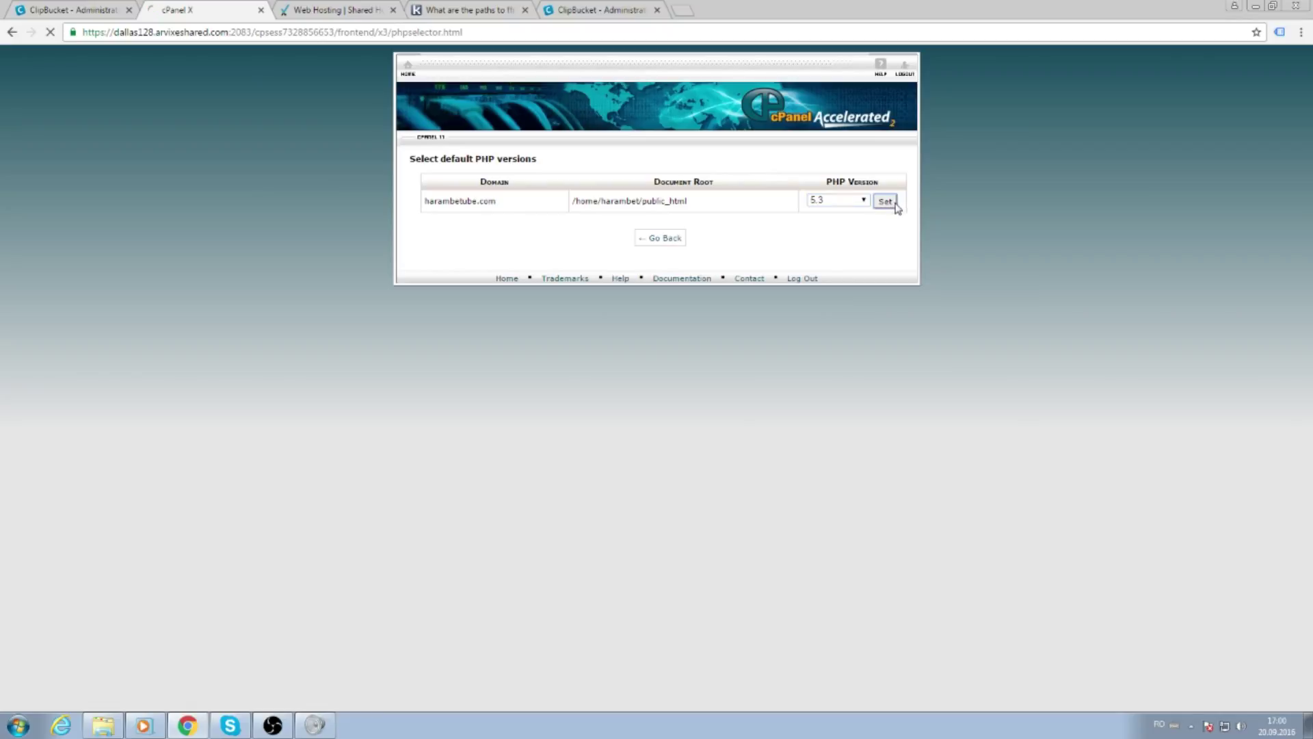
- Scan the Arvixe article's ffmpeg and tool path list, then go back to ClipBucket admin
{"action": "left_click", "coordinate": [479, 10]}
{"action": "scroll", "coordinate": [593, 134], "scroll_direction": "up", "scroll_amount": 3}
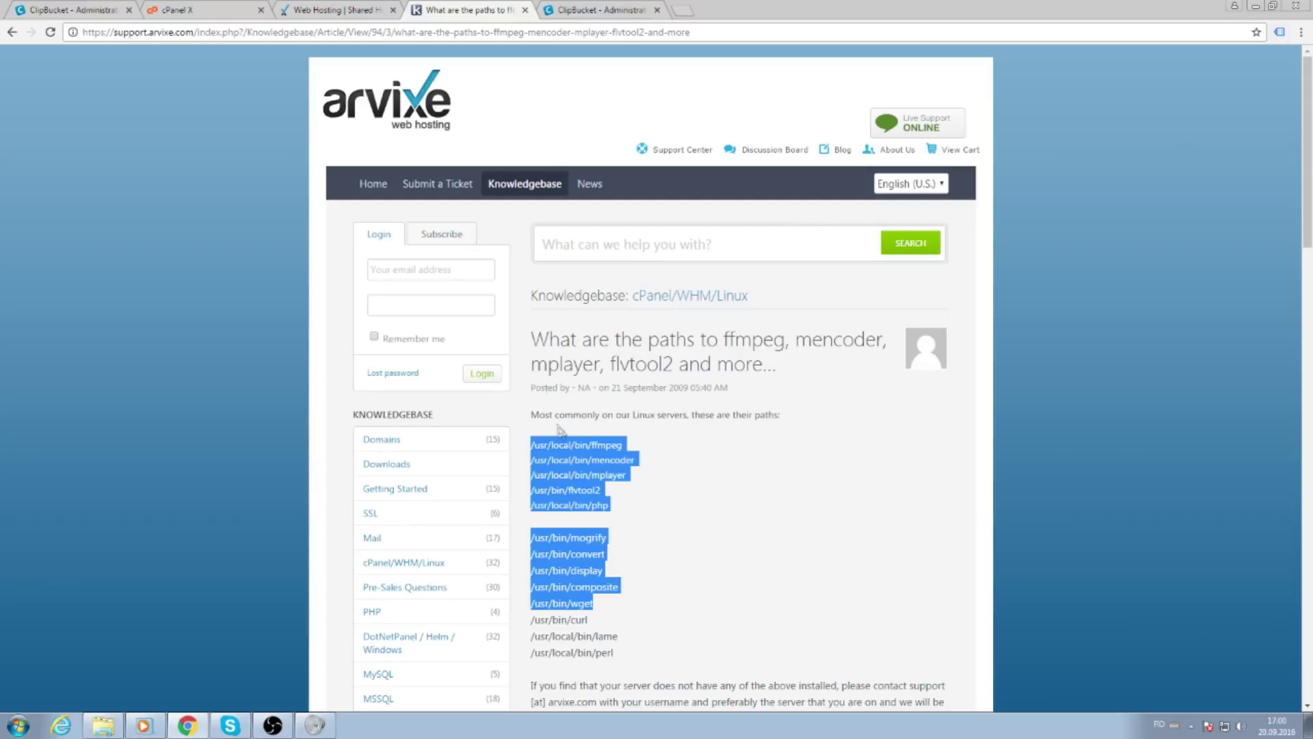
{"action": "scroll", "coordinate": [575, 410], "scroll_direction": "down", "scroll_amount": 2}
{"action": "left_click", "coordinate": [628, 9]}
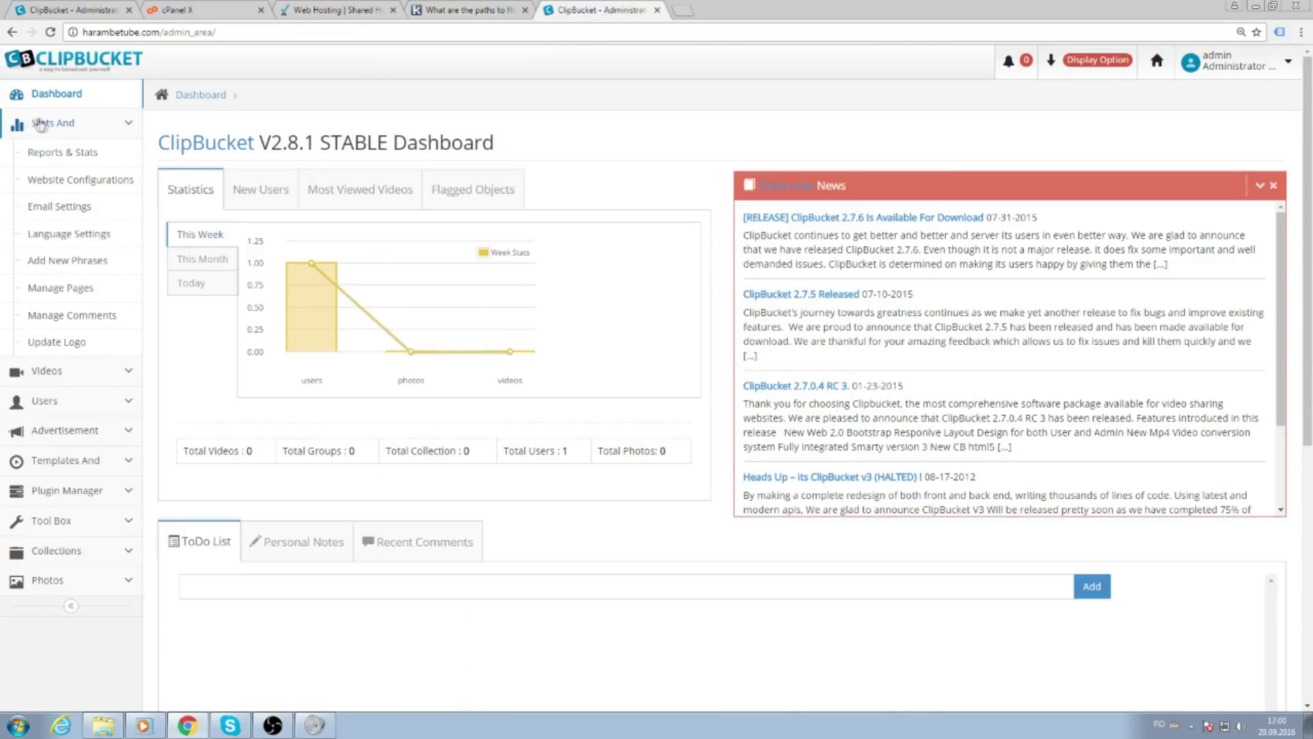
- Show Website Configurations' Uploading and Conversion Settings and check the PHP Path value
{"action": "left_click", "coordinate": [113, 180]}
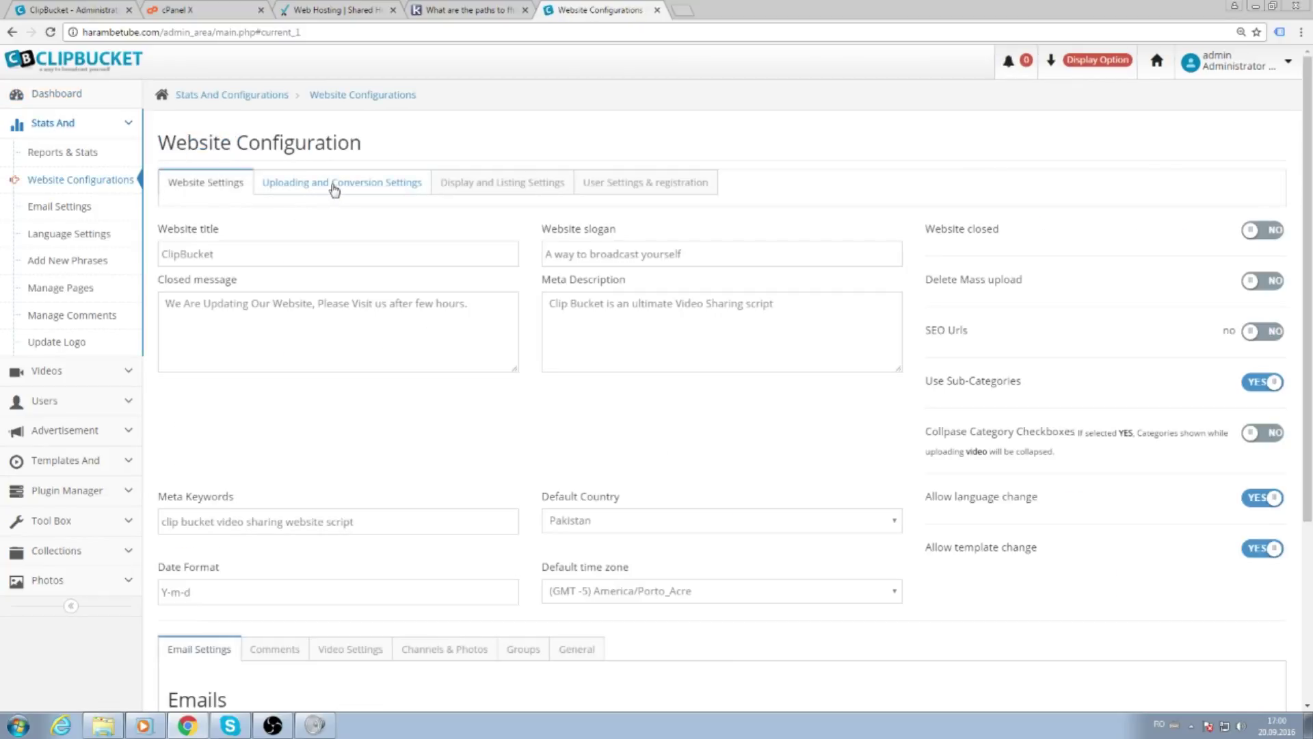
{"action": "left_click", "coordinate": [335, 185]}
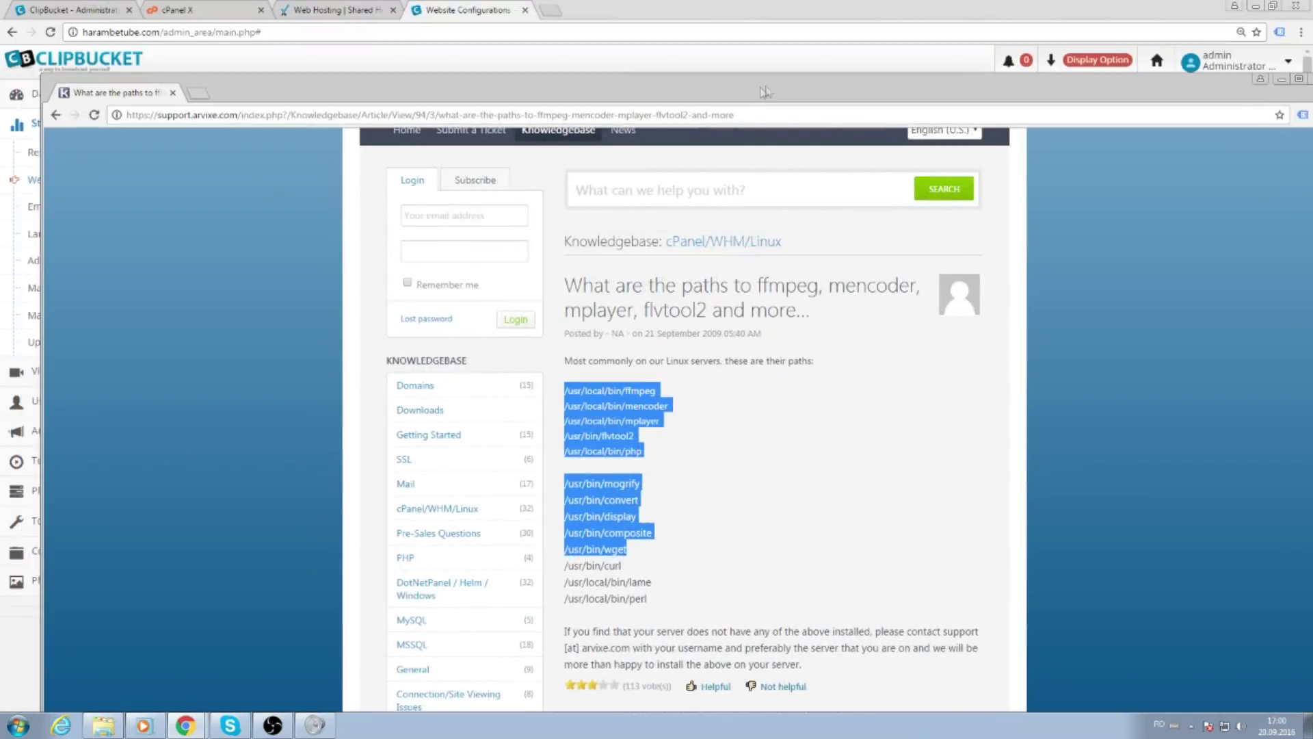
{"action": "left_click", "coordinate": [781, 71]}
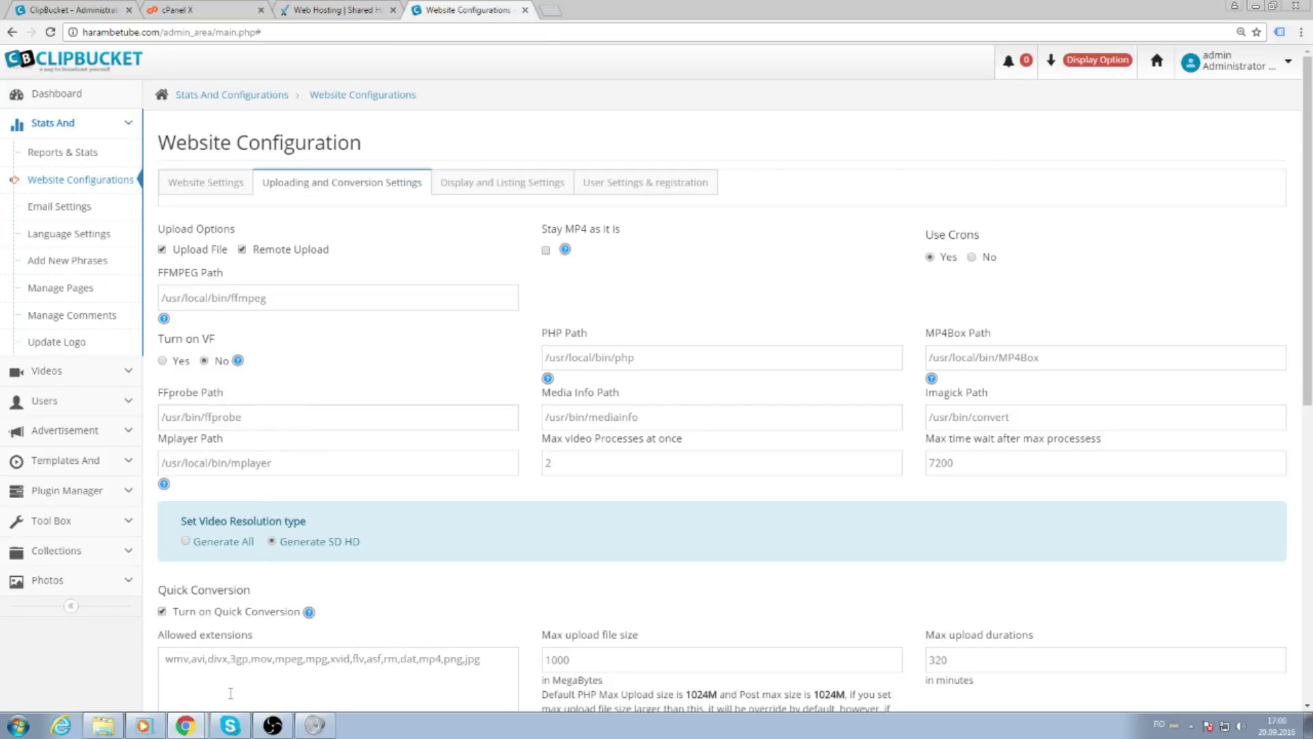
{"action": "left_click", "coordinate": [186, 727]}
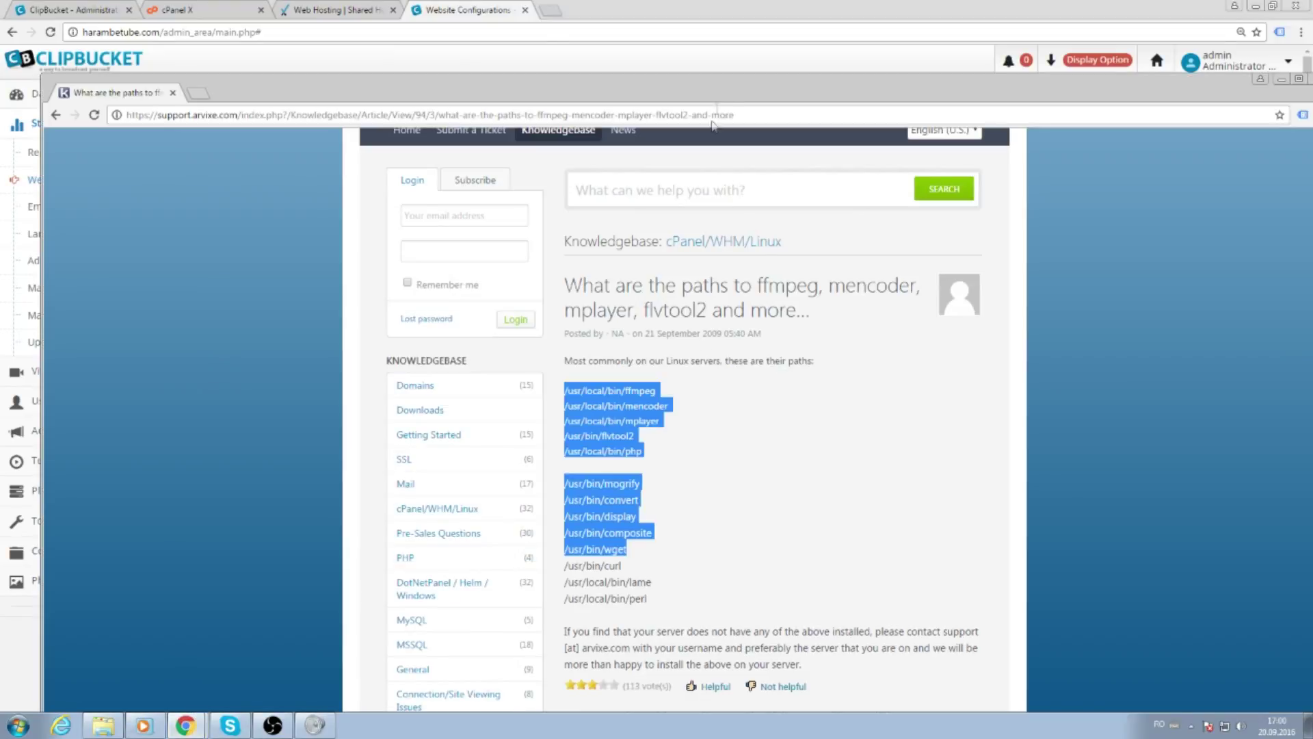
{"action": "mouse_move", "coordinate": [739, 74]}
{"action": "left_mouse_down"}
{"action": "mouse_move", "coordinate": [807, 519]}
{"action": "mouse_move", "coordinate": [810, 355]}
{"action": "left_mouse_up"}
{"action": "left_click", "coordinate": [773, 357]}
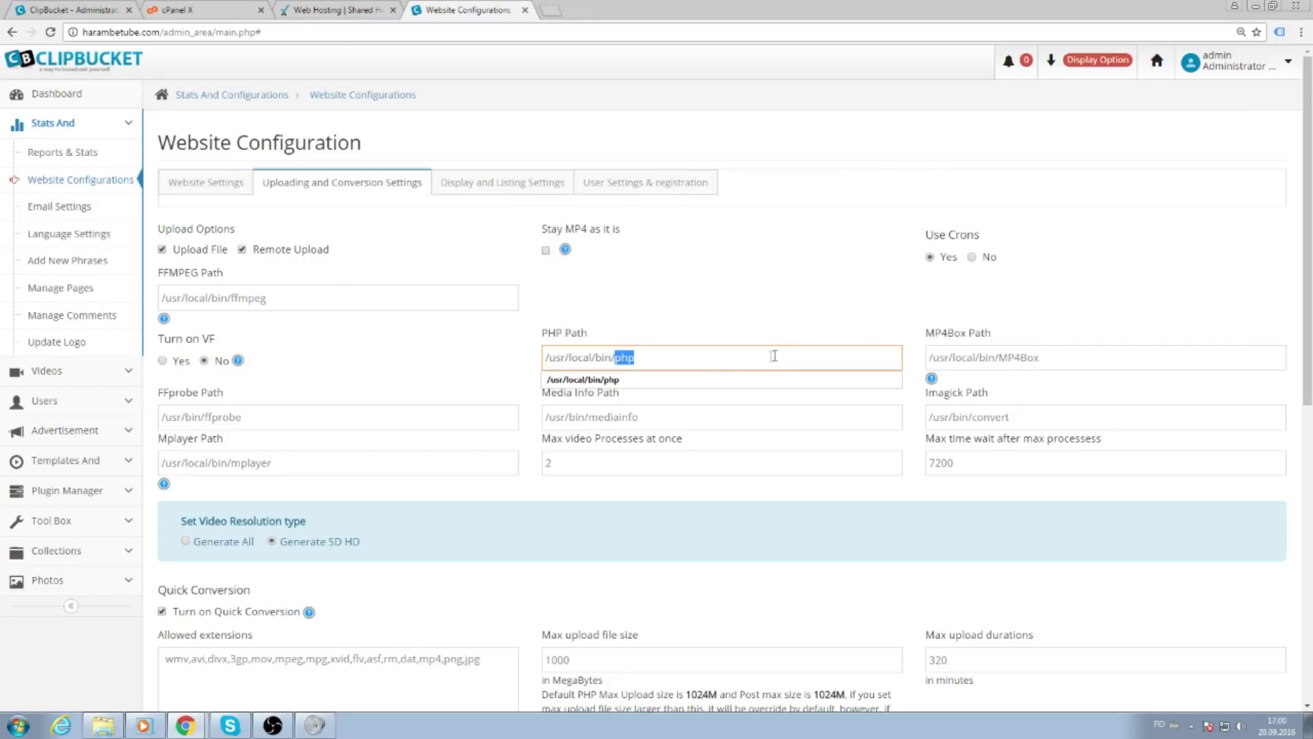
- Arrange the tool-path article beside the settings to compare paths like /usr/local/bin/ffmpeg
{"action": "left_click", "coordinate": [186, 726]}
{"action": "left_click", "coordinate": [205, 690]}
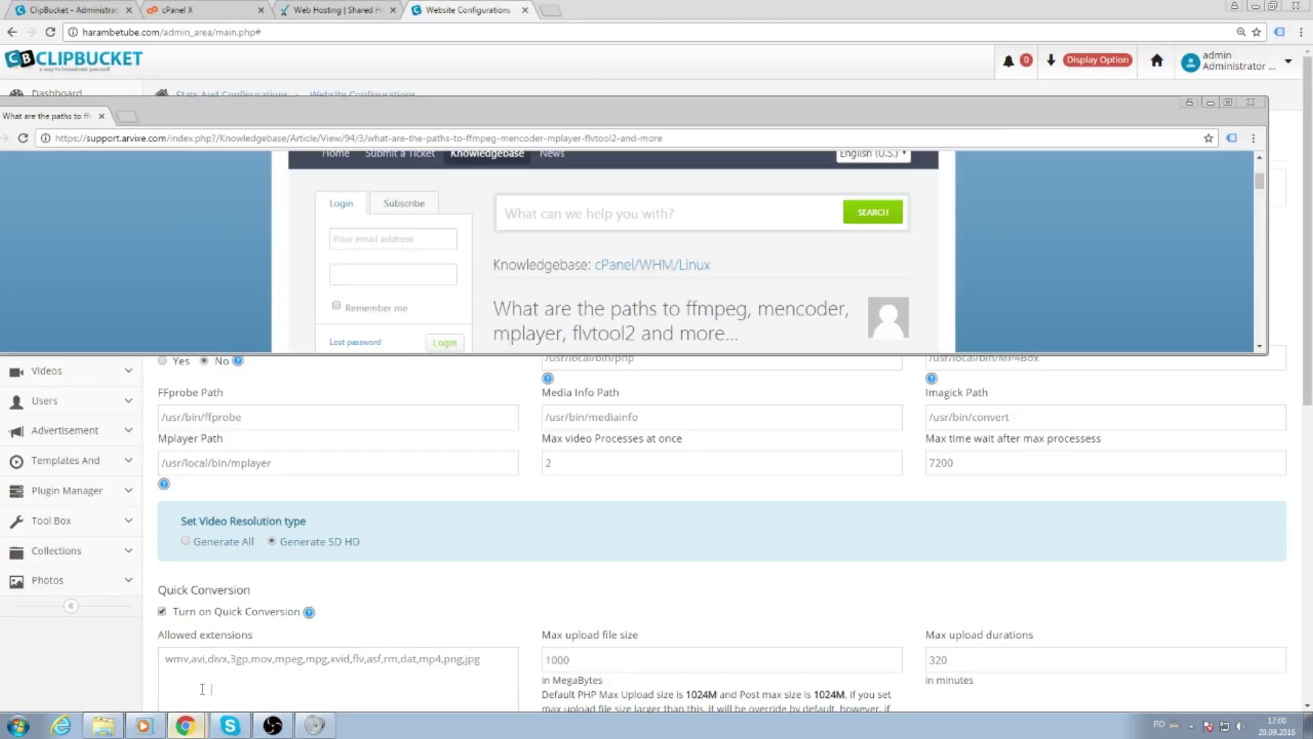
{"action": "left_click_drag", "start_coordinate": [1267, 195], "coordinate": [473, 211]}
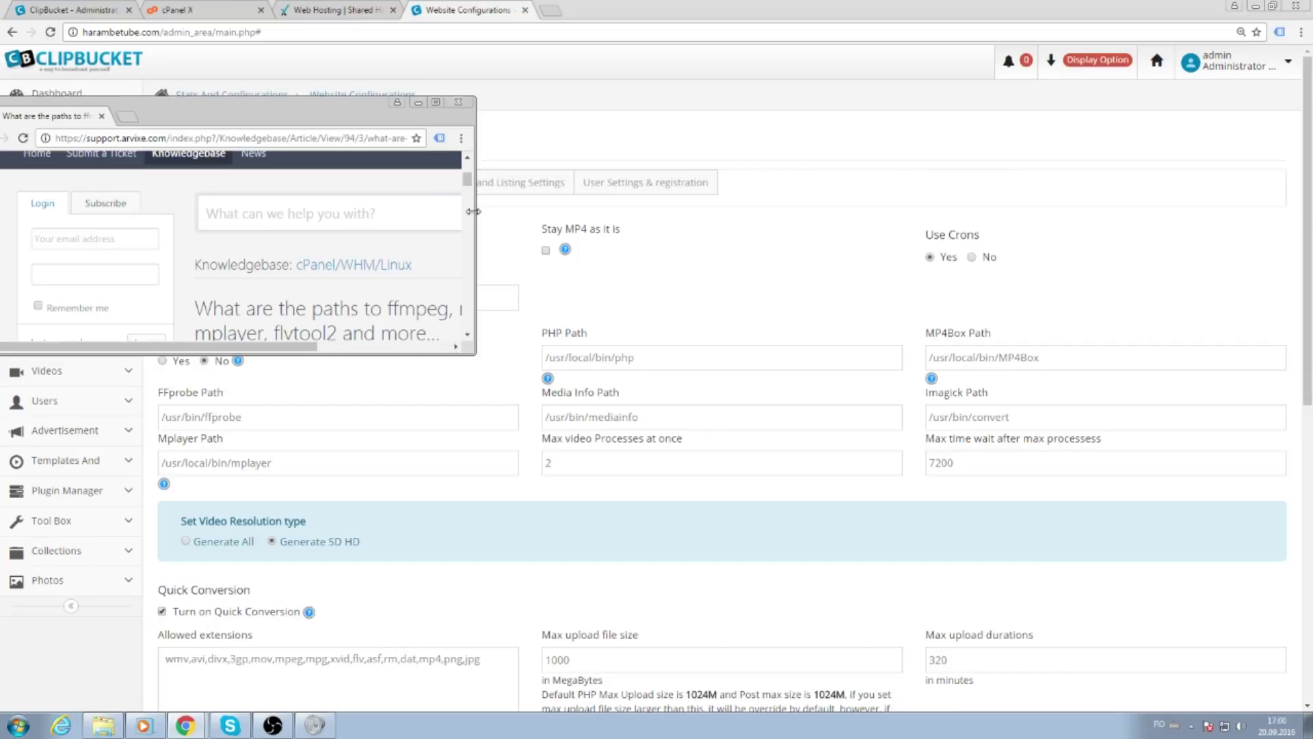
{"action": "left_click_drag", "start_coordinate": [362, 114], "coordinate": [954, 86]}
{"action": "scroll", "coordinate": [951, 212], "scroll_direction": "down", "scroll_amount": 5}
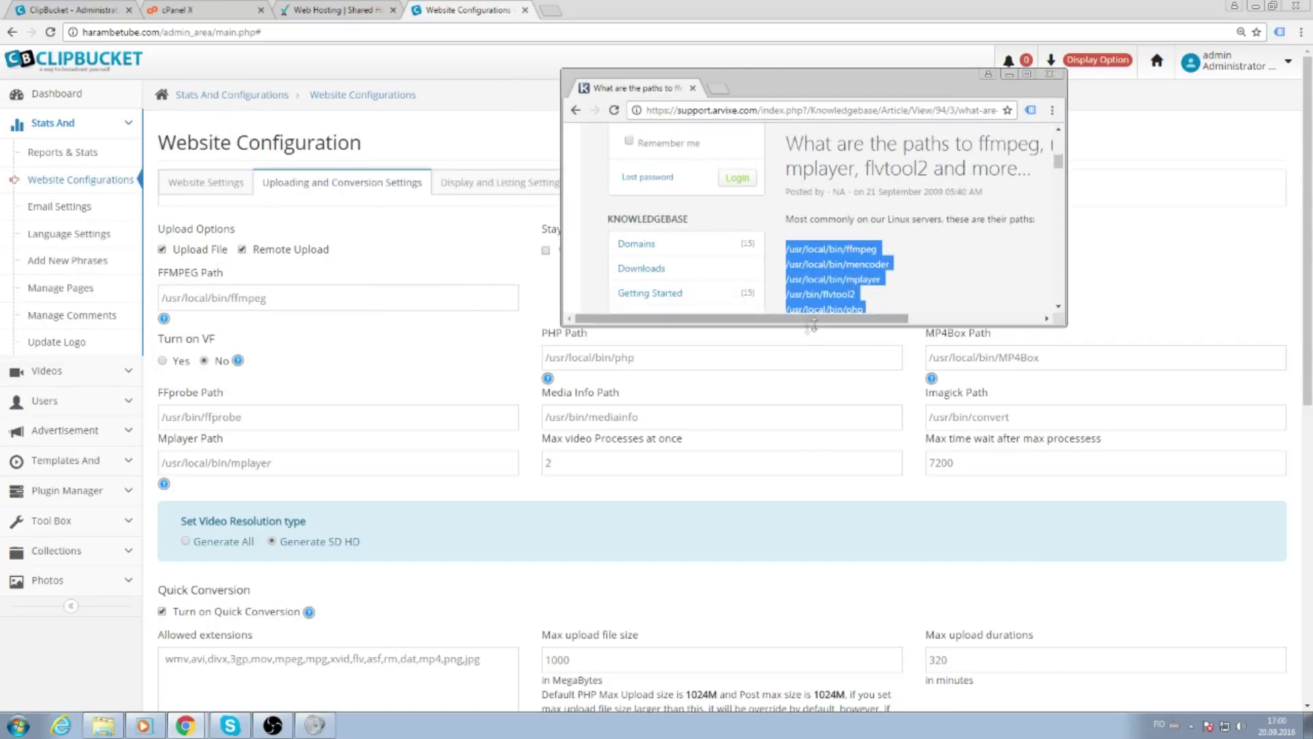
{"action": "scroll", "coordinate": [896, 232], "scroll_direction": "up", "scroll_amount": 5}
{"action": "scroll", "coordinate": [896, 233], "scroll_direction": "up", "scroll_amount": 5}
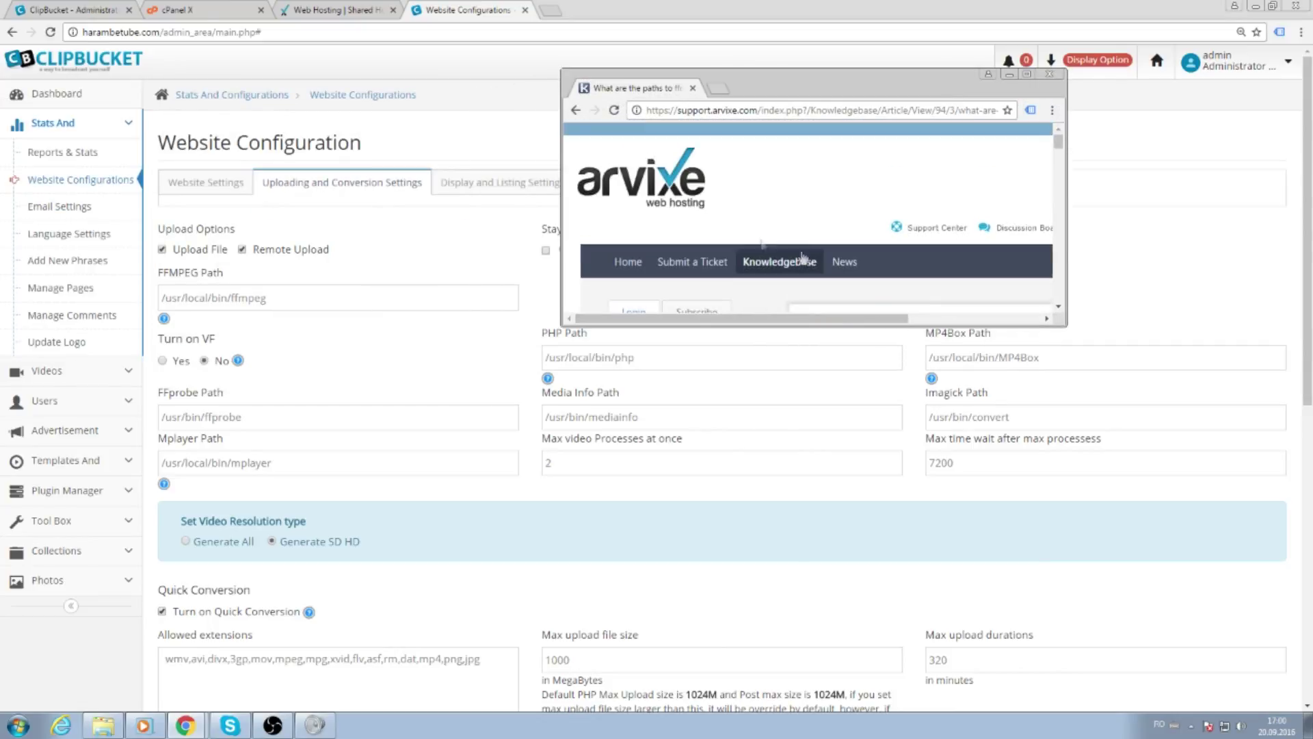
{"action": "scroll", "coordinate": [634, 193], "scroll_direction": "down", "scroll_amount": 5}
{"action": "scroll", "coordinate": [821, 219], "scroll_direction": "down", "scroll_amount": 5}
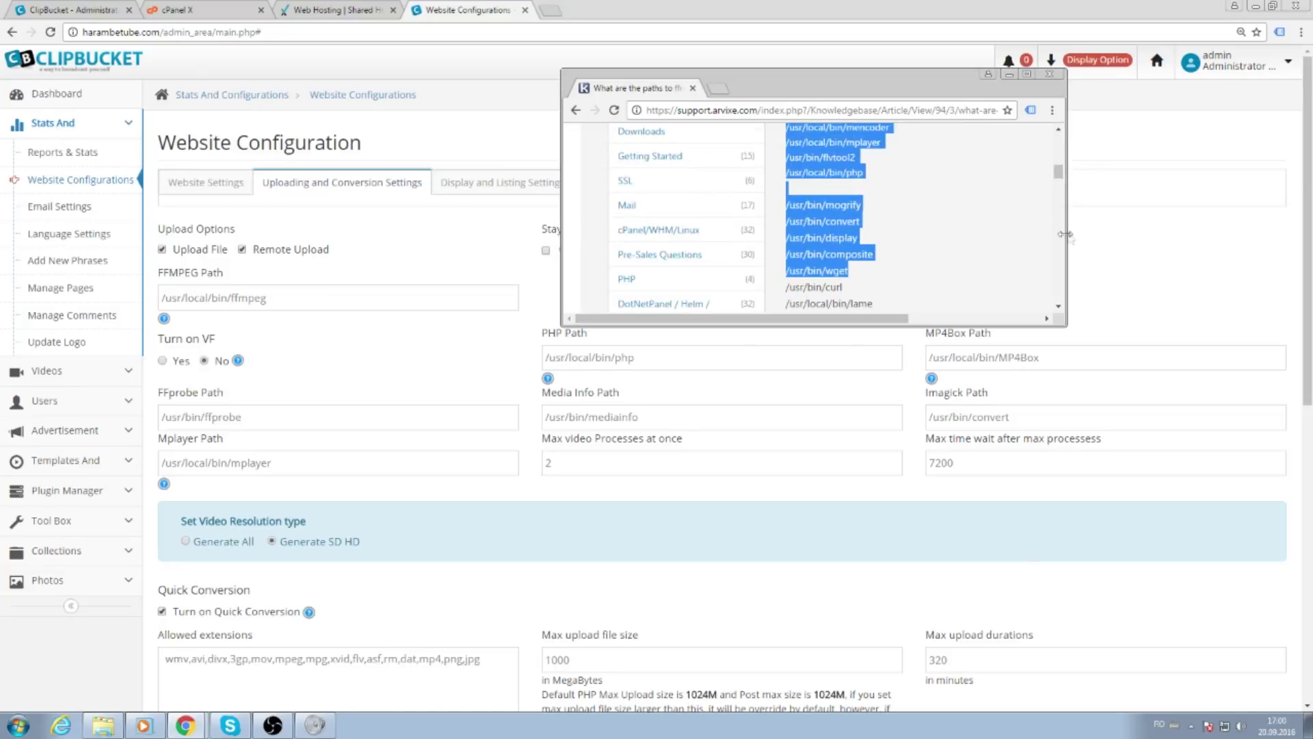
{"action": "left_click_drag", "start_coordinate": [1064, 231], "coordinate": [1241, 233]}
{"action": "scroll", "coordinate": [1015, 227], "scroll_direction": "up", "scroll_amount": 3}
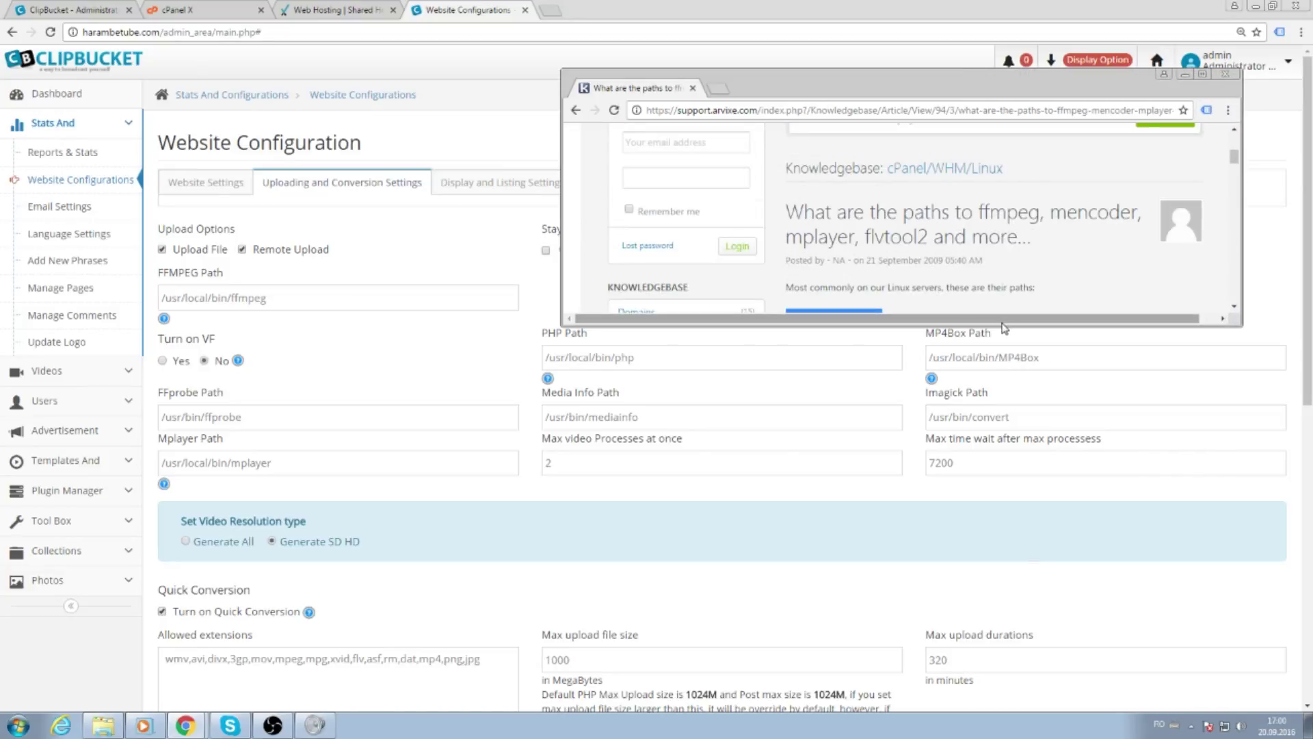
{"action": "left_click_drag", "start_coordinate": [992, 326], "coordinate": [972, 575]}
{"action": "left_click", "coordinate": [323, 288]}
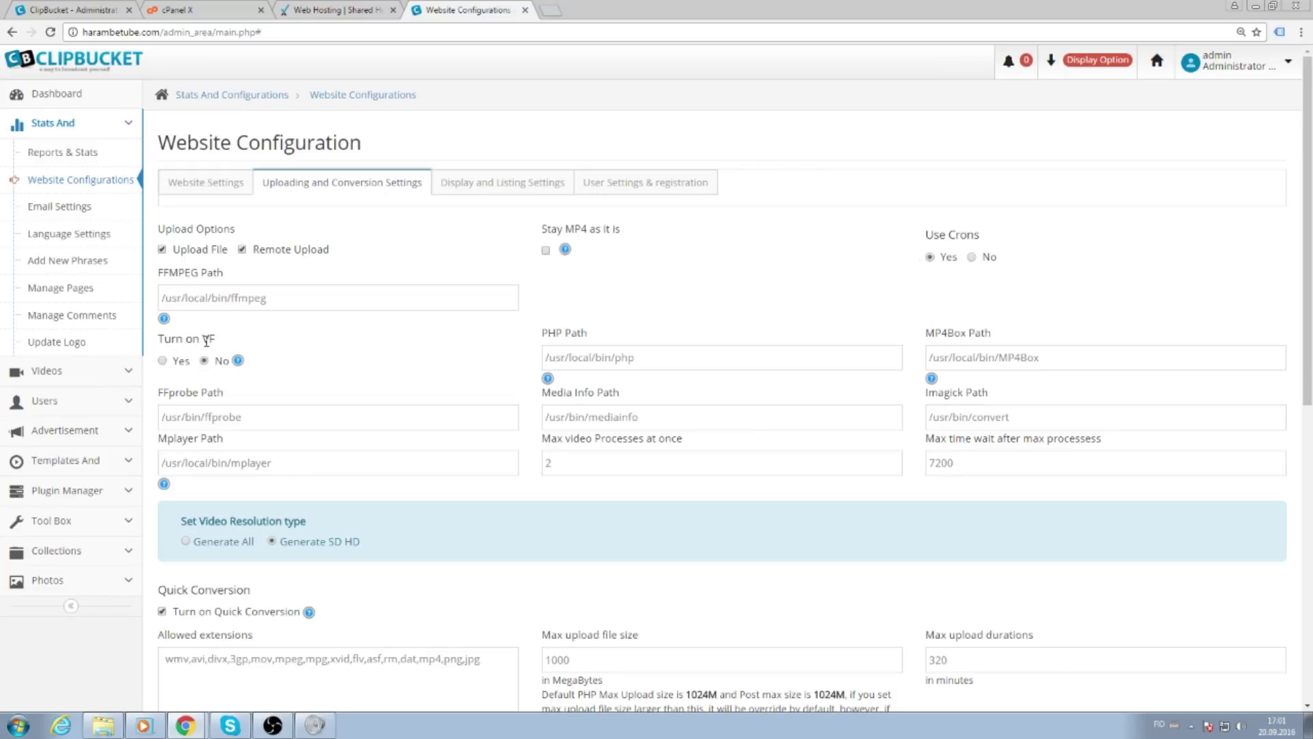
{"action": "scroll", "coordinate": [329, 375], "scroll_direction": "down", "scroll_amount": 1}
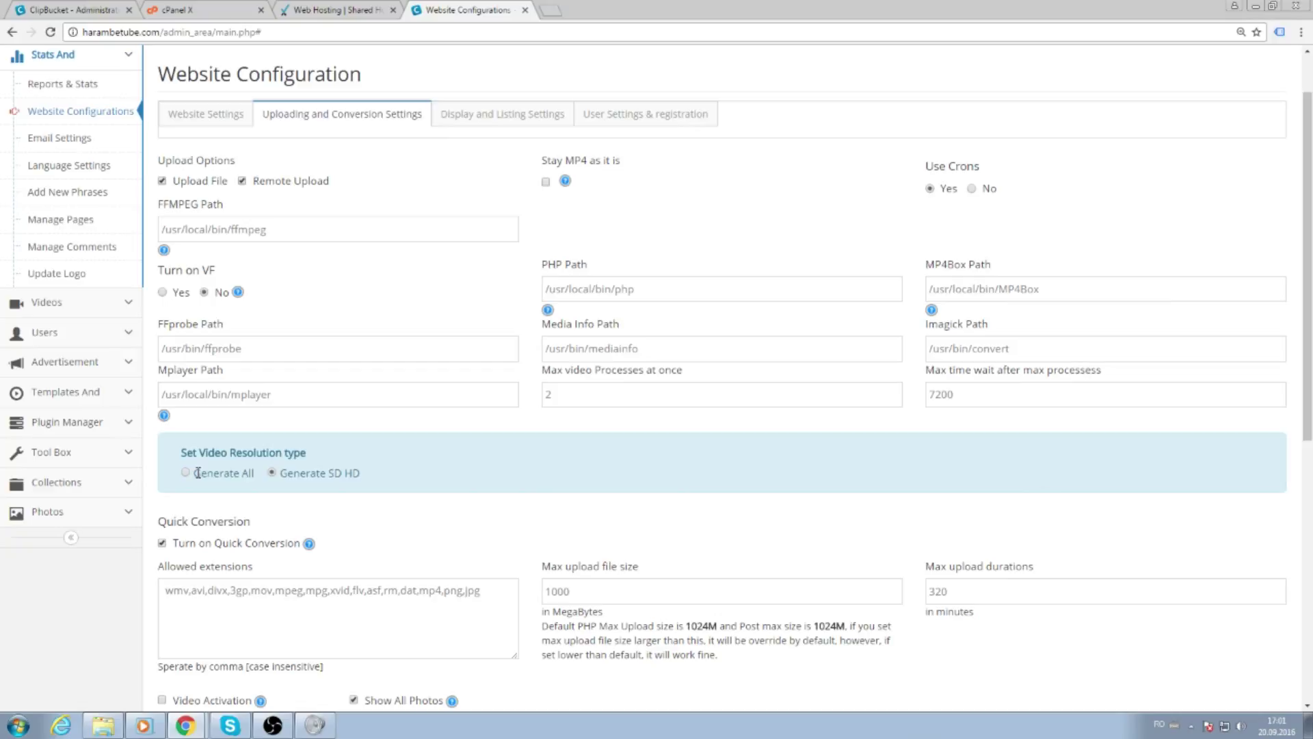
{"action": "scroll", "coordinate": [210, 473], "scroll_direction": "down", "scroll_amount": 1}
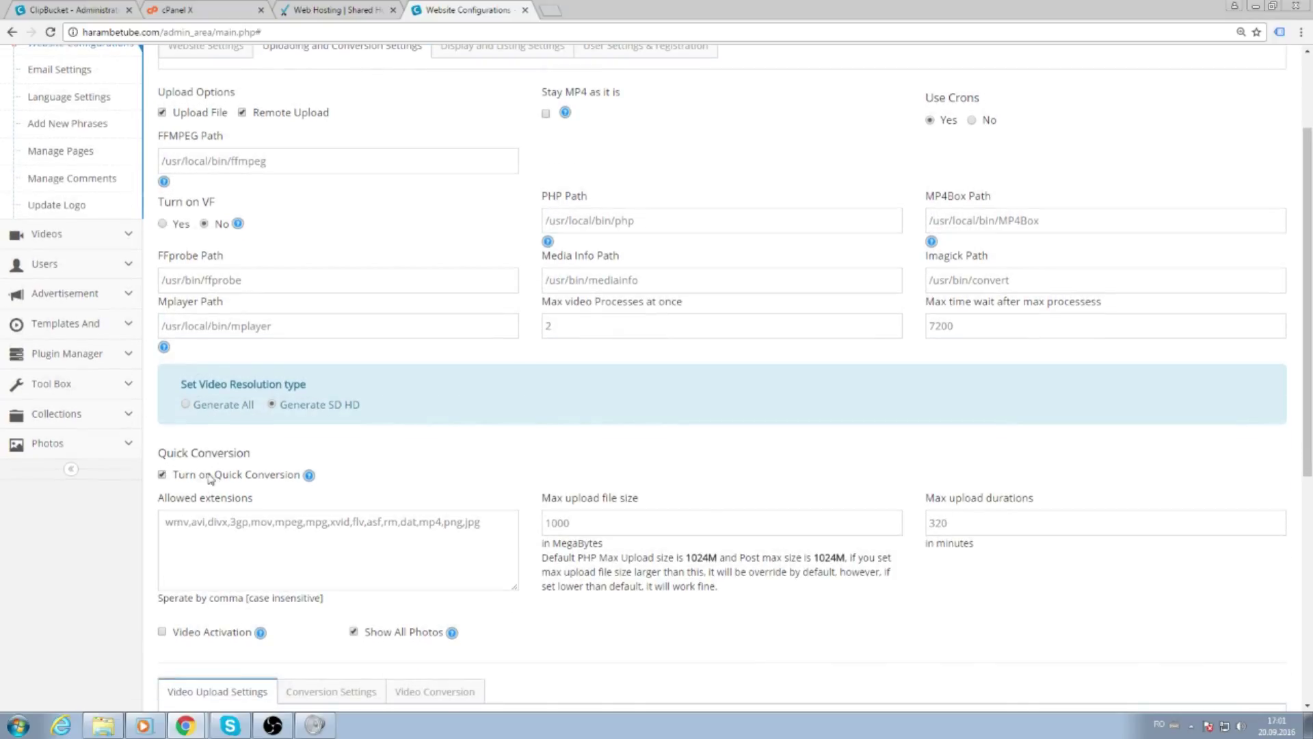
{"action": "left_click_drag", "start_coordinate": [159, 460], "coordinate": [329, 465]}
{"action": "left_click", "coordinate": [162, 476]}
{"action": "scroll", "coordinate": [340, 459], "scroll_direction": "down", "scroll_amount": 2}
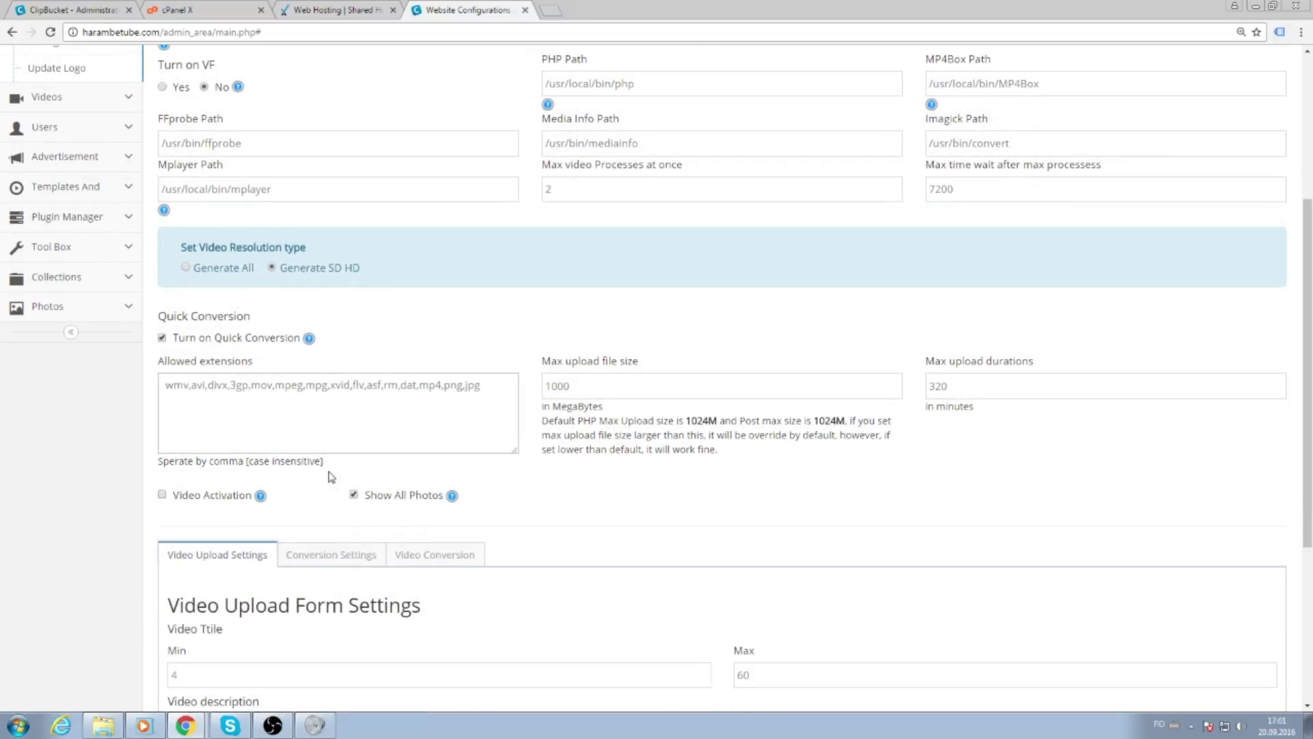
{"action": "scroll", "coordinate": [360, 488], "scroll_direction": "down", "scroll_amount": 1}
{"action": "left_click", "coordinate": [331, 487]}
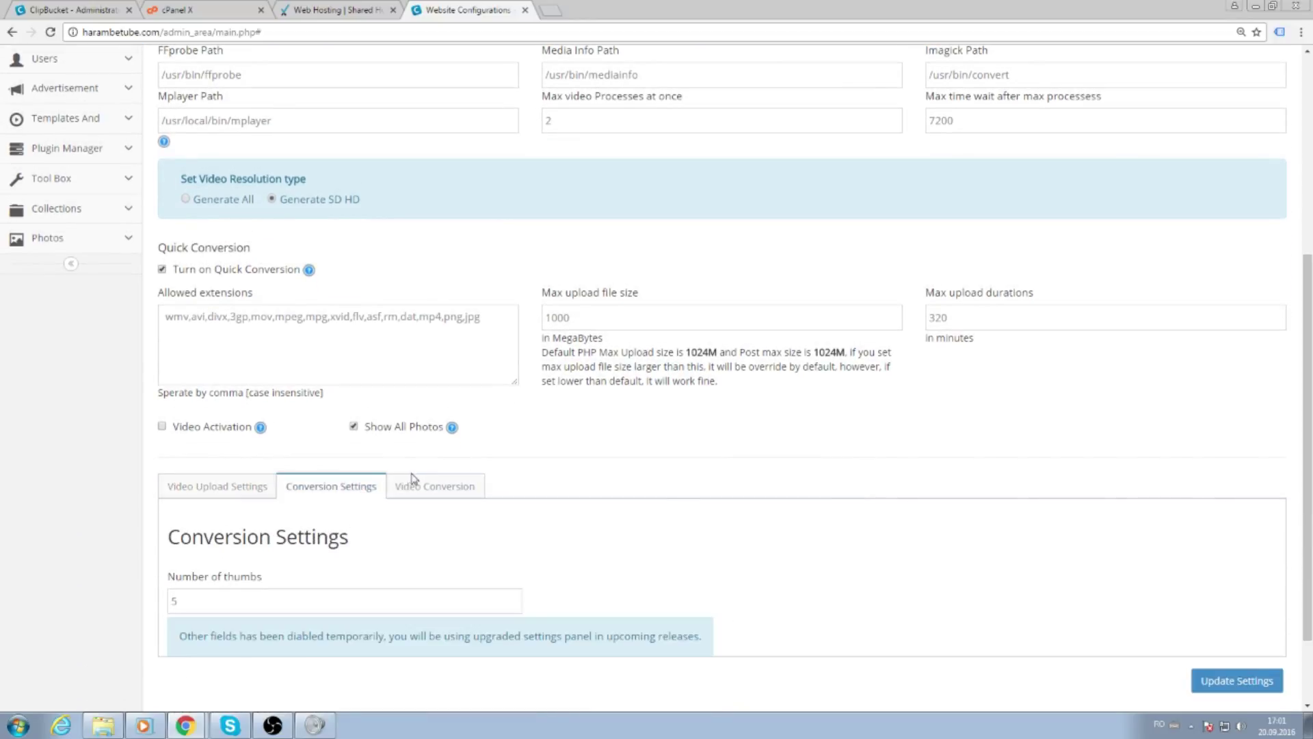
{"action": "left_click", "coordinate": [419, 483]}
{"action": "left_click", "coordinate": [370, 486]}
{"action": "left_click", "coordinate": [450, 482]}
{"action": "left_click", "coordinate": [219, 486]}
{"action": "left_click", "coordinate": [373, 486]}
{"action": "scroll", "coordinate": [492, 472], "scroll_direction": "up", "scroll_amount": 3}
{"action": "scroll", "coordinate": [496, 461], "scroll_direction": "up", "scroll_amount": 2}
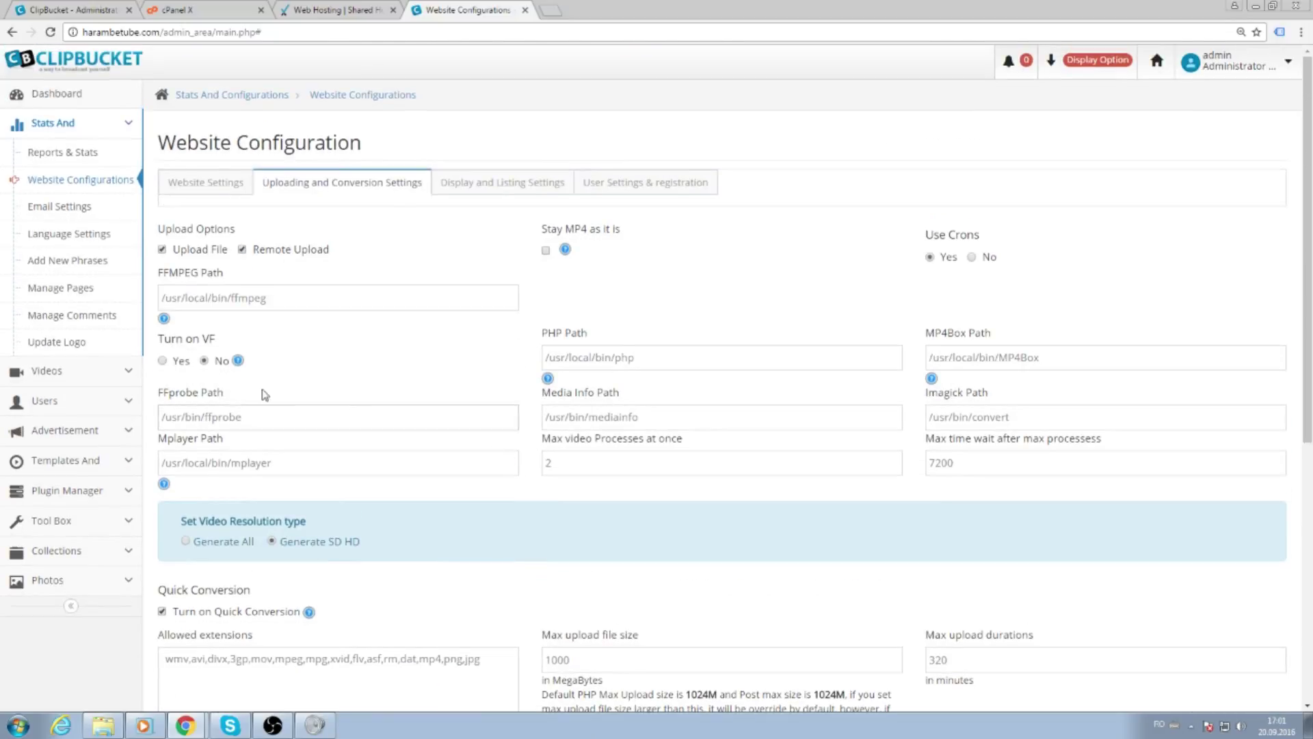
{"action": "left_click_drag", "start_coordinate": [156, 392], "coordinate": [547, 524]}
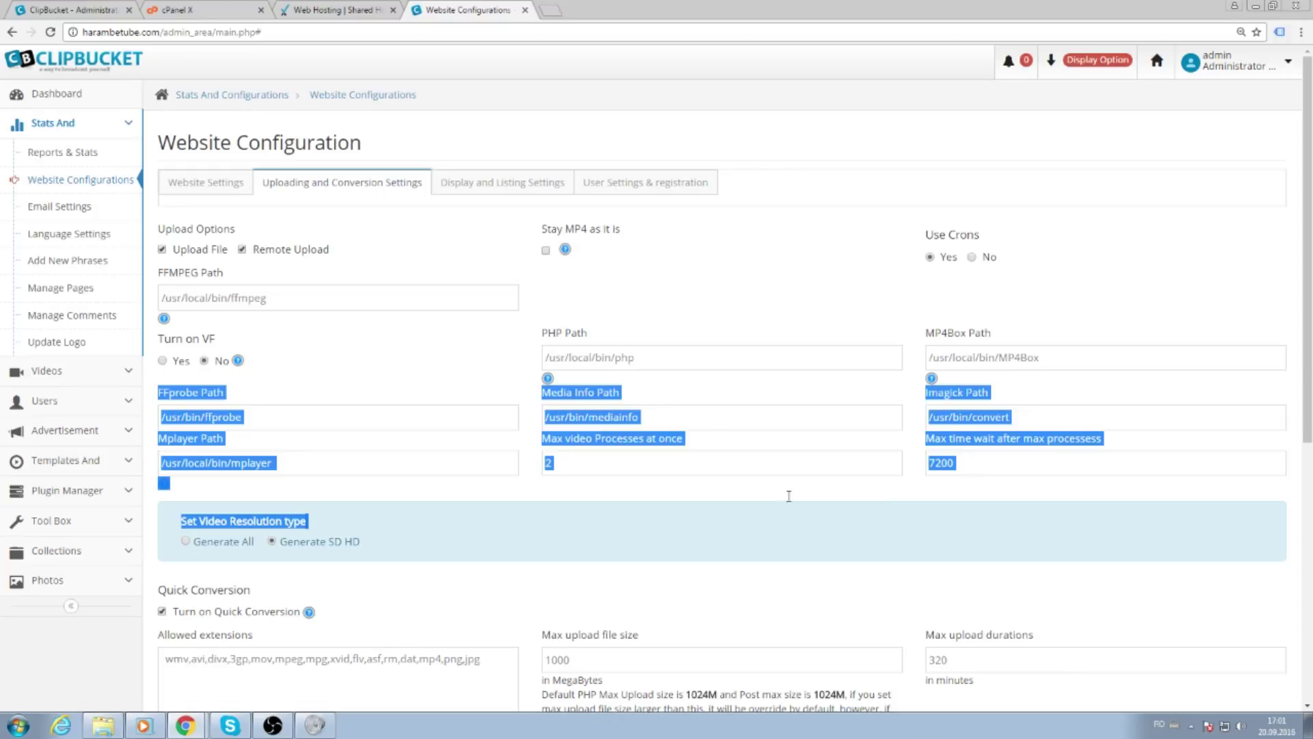
{"action": "mouse_move", "coordinate": [788, 496]}
{"action": "left_mouse_down"}
{"action": "mouse_move", "coordinate": [1224, 464]}
{"action": "mouse_move", "coordinate": [1080, 477]}
{"action": "mouse_move", "coordinate": [1095, 500]}
{"action": "left_mouse_up"}
- Check the FFMPEG Path setting, then go to Tool Box > Server Modules Info
{"action": "left_click", "coordinate": [326, 301]}
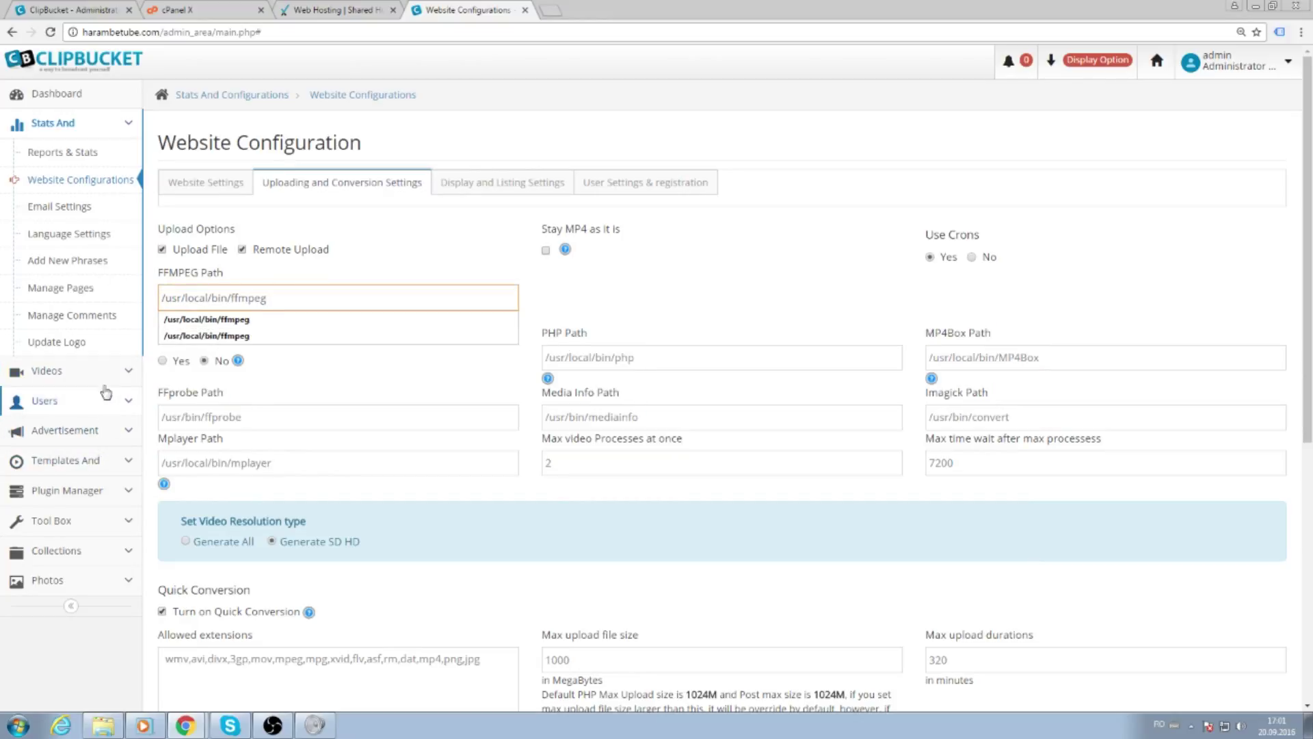
{"action": "key", "text": "Escape"}
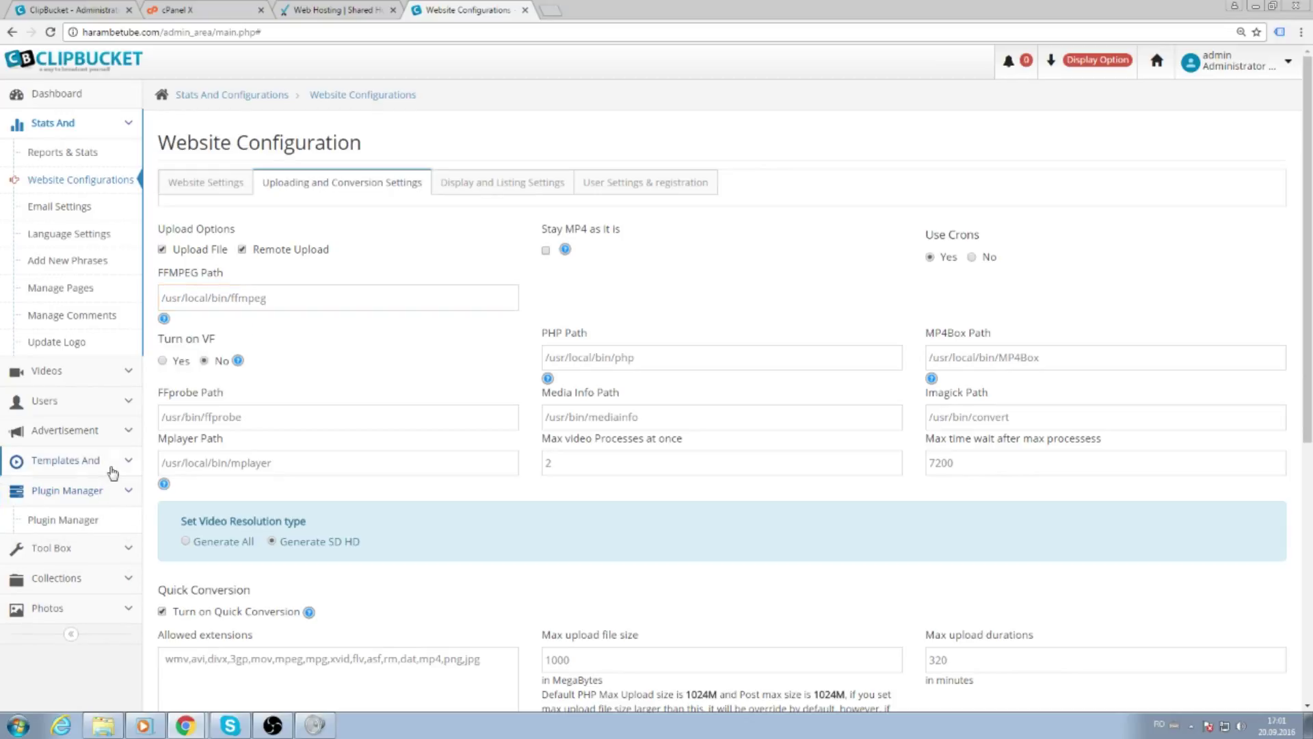
{"action": "left_click", "coordinate": [112, 474]}
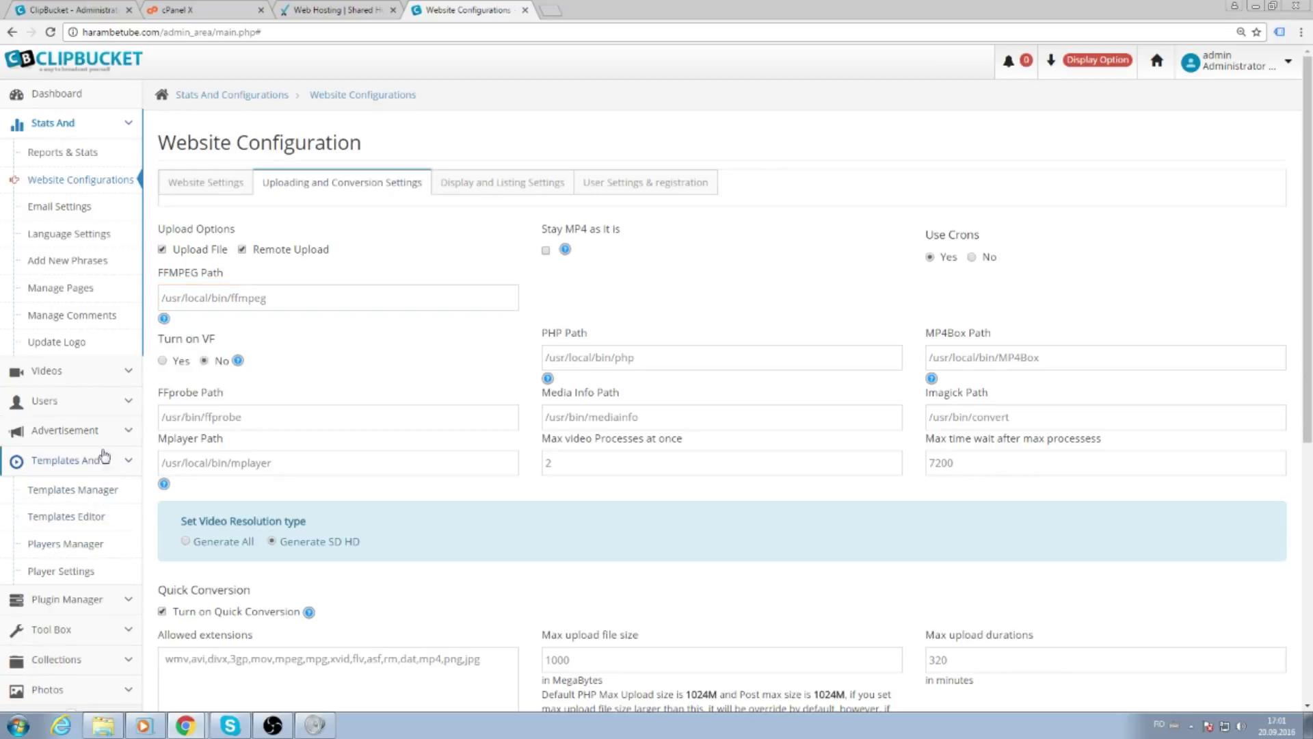
{"action": "left_click", "coordinate": [79, 635]}
{"action": "scroll", "coordinate": [85, 588], "scroll_direction": "down", "scroll_amount": 1}
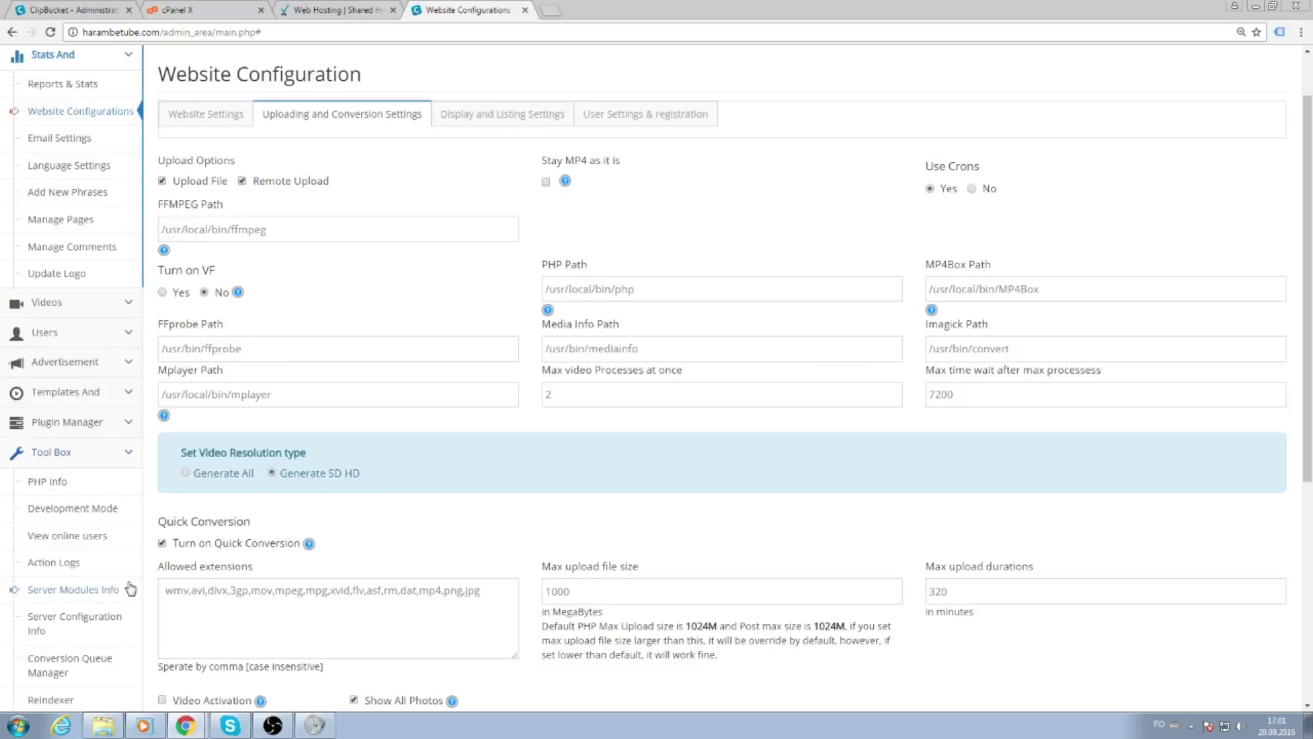
{"action": "scroll", "coordinate": [96, 535], "scroll_direction": "down", "scroll_amount": 1}
{"action": "left_click", "coordinate": [96, 527]}
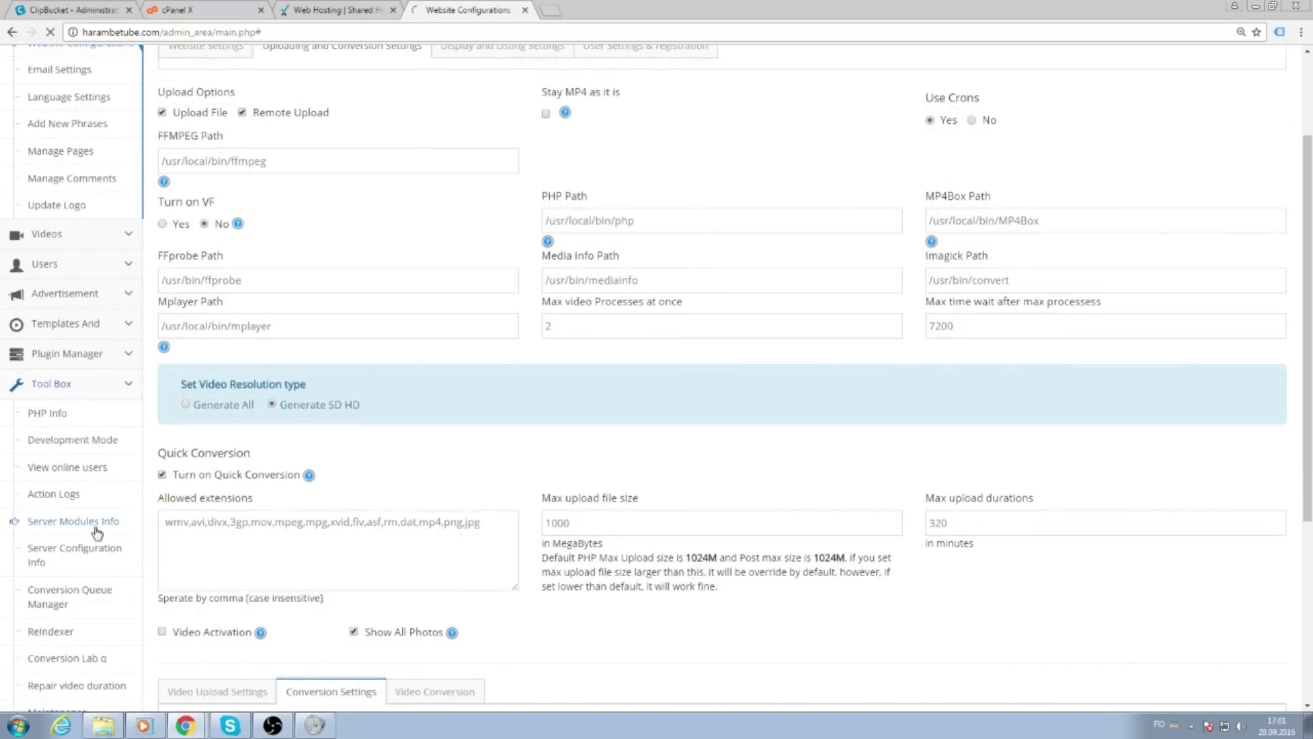
- Confirm FFMPEG, PHP CLI, Media Info, MP4Box and ImageMagick are all installed
{"action": "scroll", "coordinate": [205, 362], "scroll_direction": "down", "scroll_amount": 2}
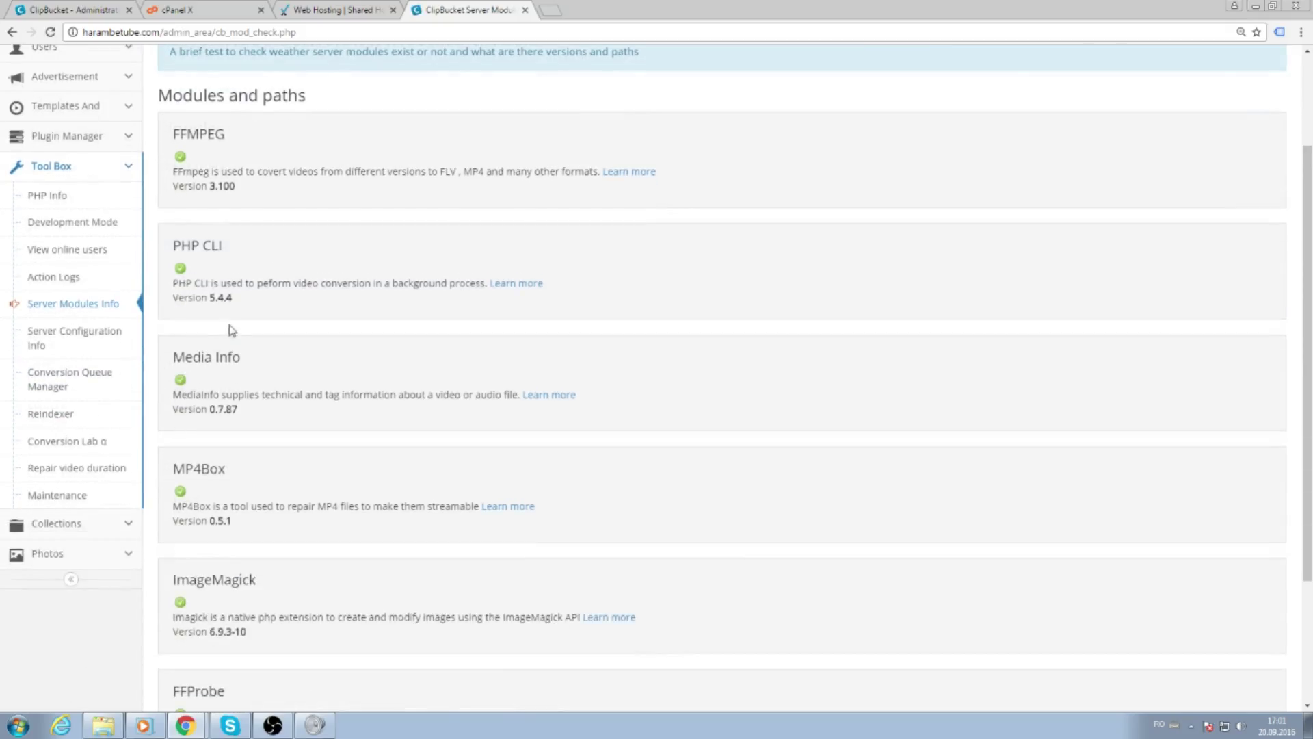
{"action": "scroll", "coordinate": [240, 342], "scroll_direction": "down", "scroll_amount": 3}
{"action": "scroll", "coordinate": [171, 376], "scroll_direction": "up", "scroll_amount": 5}
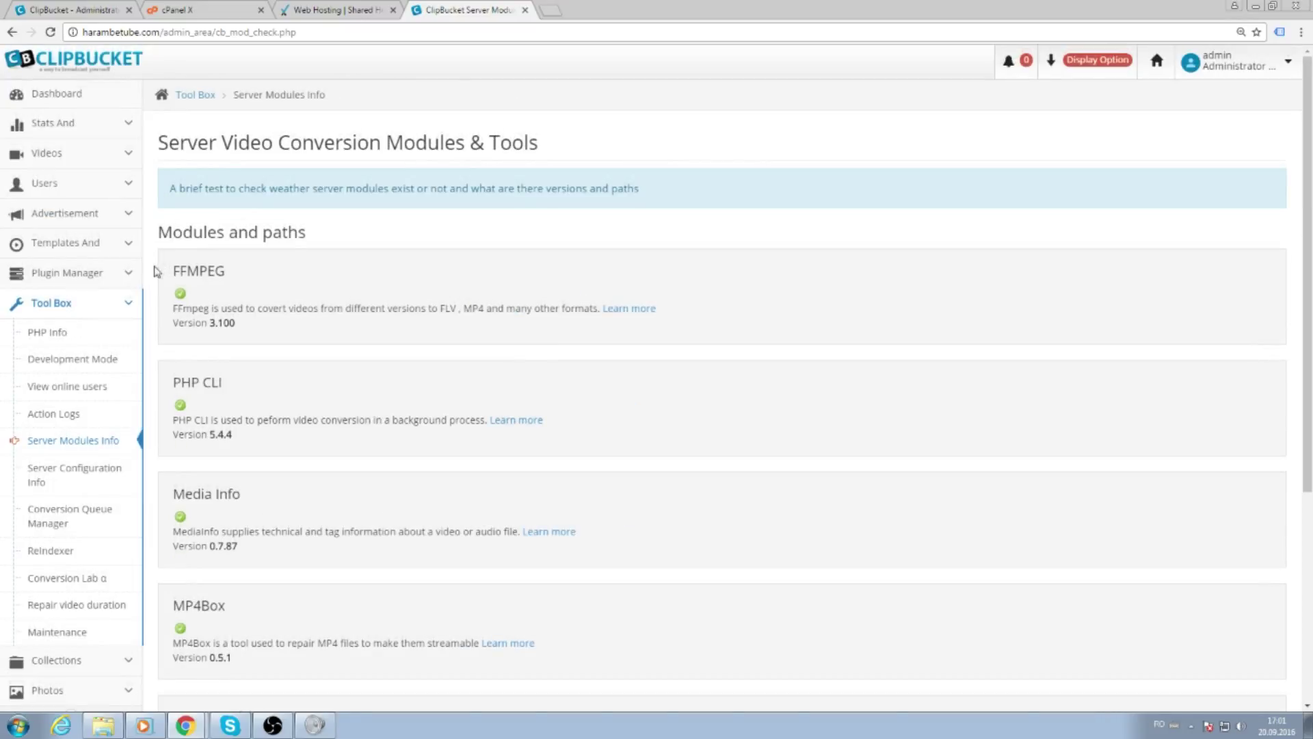
{"action": "scroll", "coordinate": [399, 328], "scroll_direction": "down", "scroll_amount": 4}
{"action": "mouse_move", "coordinate": [154, 268]}
{"action": "left_mouse_down"}
{"action": "mouse_move", "coordinate": [399, 328]}
{"action": "mouse_move", "coordinate": [597, 577]}
{"action": "left_mouse_up"}
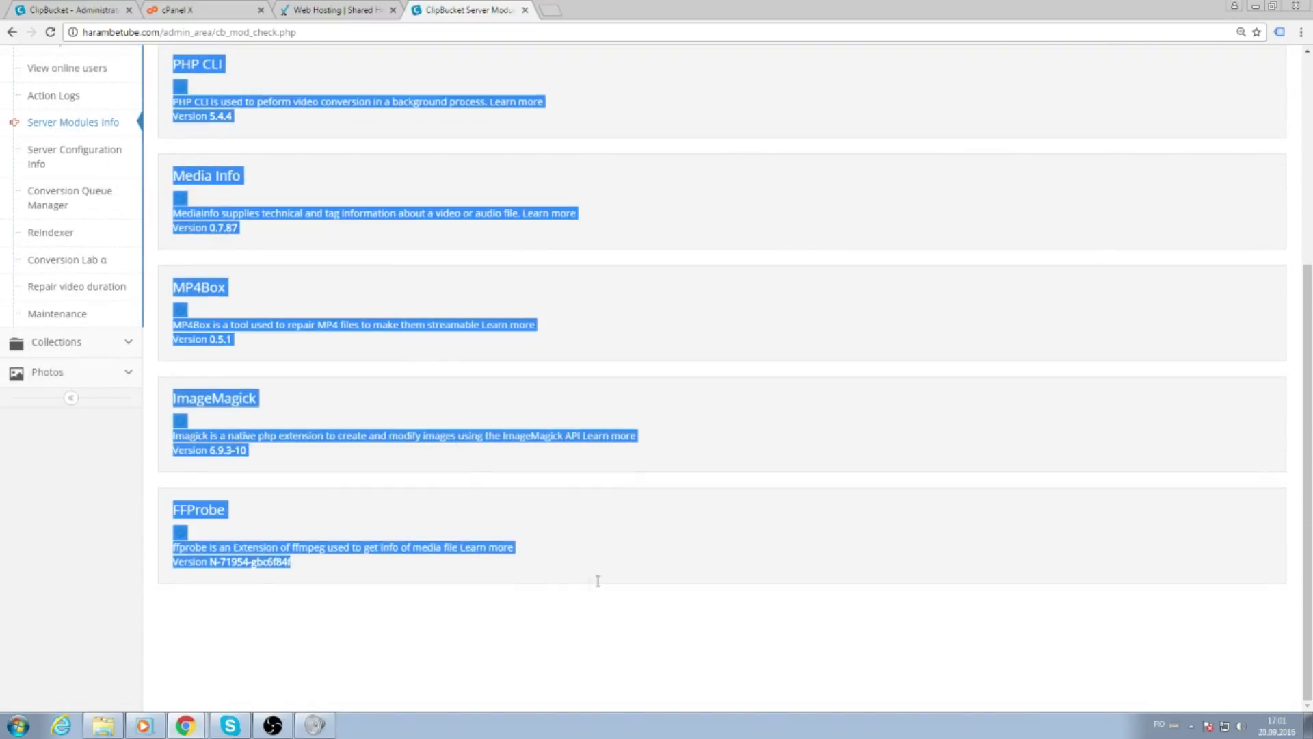
{"action": "left_click", "coordinate": [565, 568]}
{"action": "scroll", "coordinate": [490, 523], "scroll_direction": "up", "scroll_amount": 5}
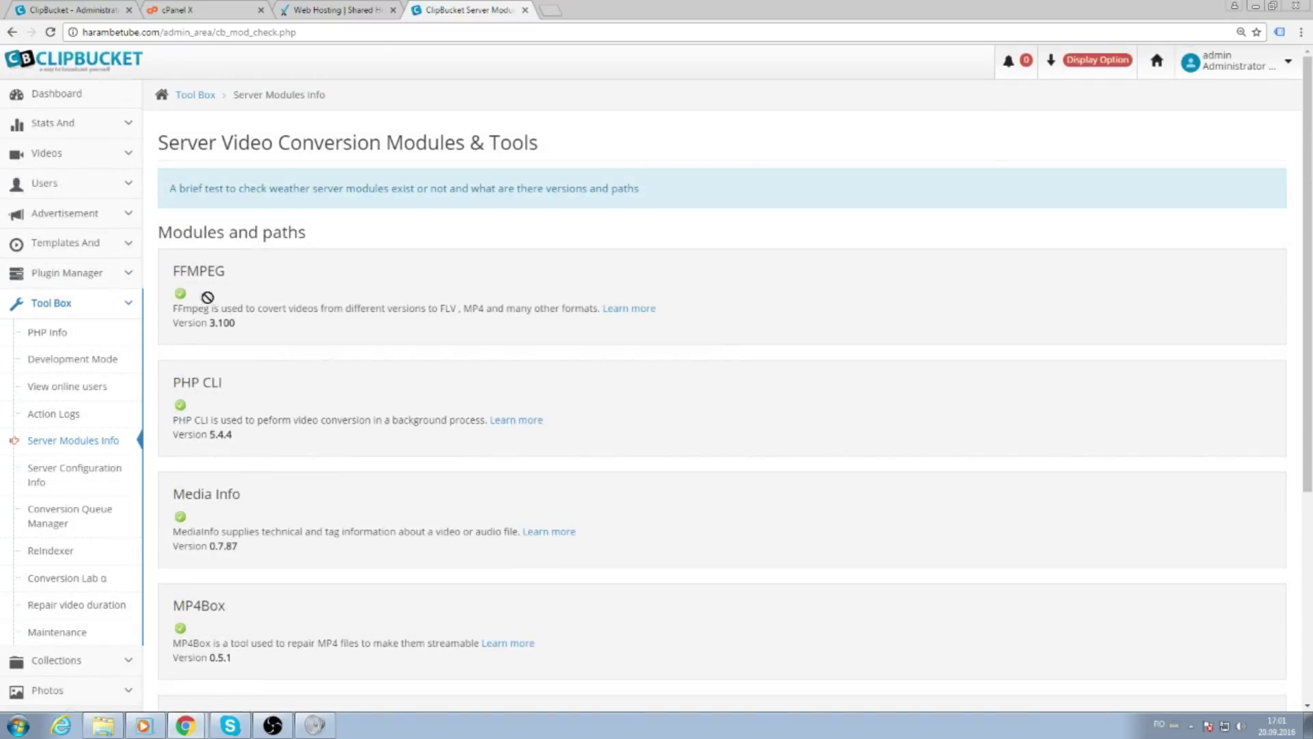
{"action": "mouse_move", "coordinate": [205, 296]}
{"action": "left_mouse_down"}
{"action": "mouse_move", "coordinate": [179, 294]}
{"action": "mouse_move", "coordinate": [231, 351]}
{"action": "left_mouse_up"}
{"action": "scroll", "coordinate": [201, 347], "scroll_direction": "down", "scroll_amount": 1}
{"action": "scroll", "coordinate": [231, 351], "scroll_direction": "down", "scroll_amount": 1}
- Review Server Configuration Info upload limits, noting max execution time 300 versus 7200 needed
{"action": "left_click", "coordinate": [97, 344]}
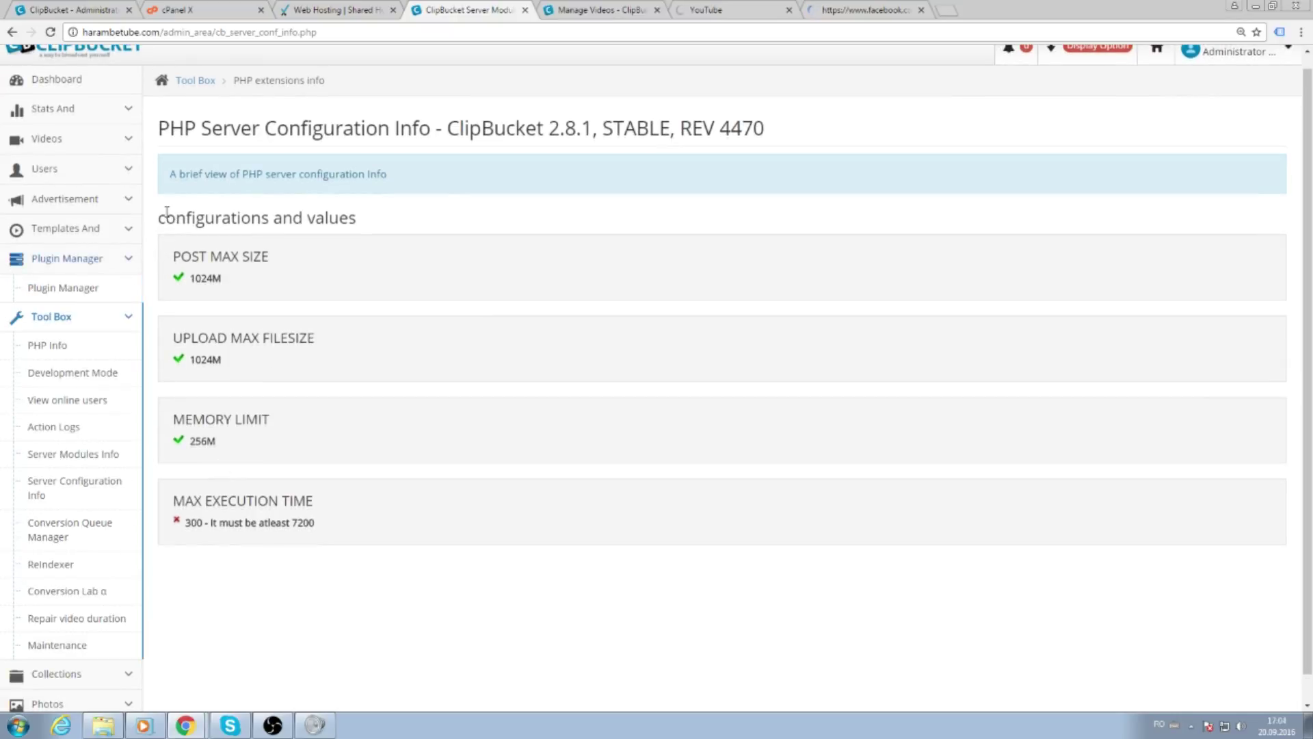
{"action": "left_click_drag", "start_coordinate": [151, 218], "coordinate": [387, 499]}
{"action": "left_click", "coordinate": [375, 566]}
{"action": "left_click_drag", "start_coordinate": [177, 490], "coordinate": [372, 545]}
{"action": "left_click", "coordinate": [333, 507]}
{"action": "mouse_move", "coordinate": [173, 493]}
{"action": "left_mouse_down"}
{"action": "mouse_move", "coordinate": [384, 543]}
{"action": "mouse_move", "coordinate": [167, 472]}
{"action": "left_mouse_up"}
{"action": "left_click", "coordinate": [384, 543]}
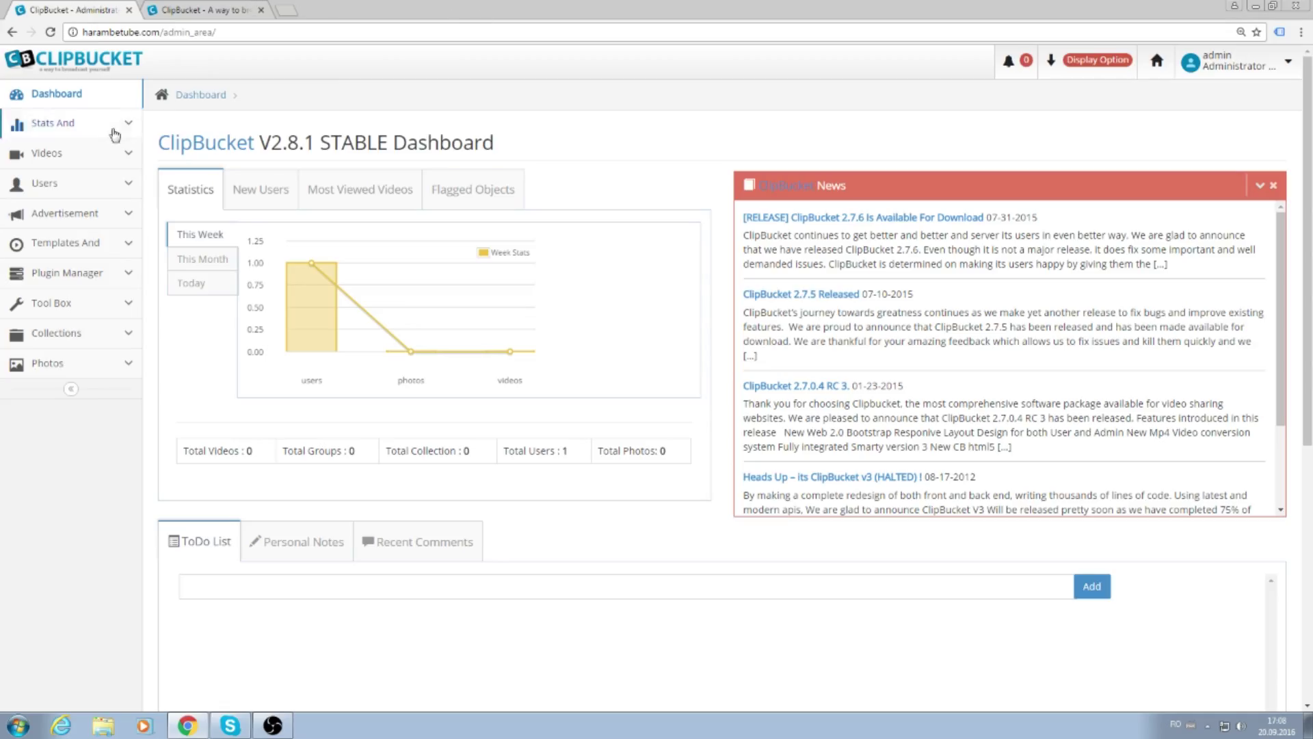
- From the public site, go to Upload > Upload Video and choose Select Video
{"action": "left_click", "coordinate": [205, 6]}
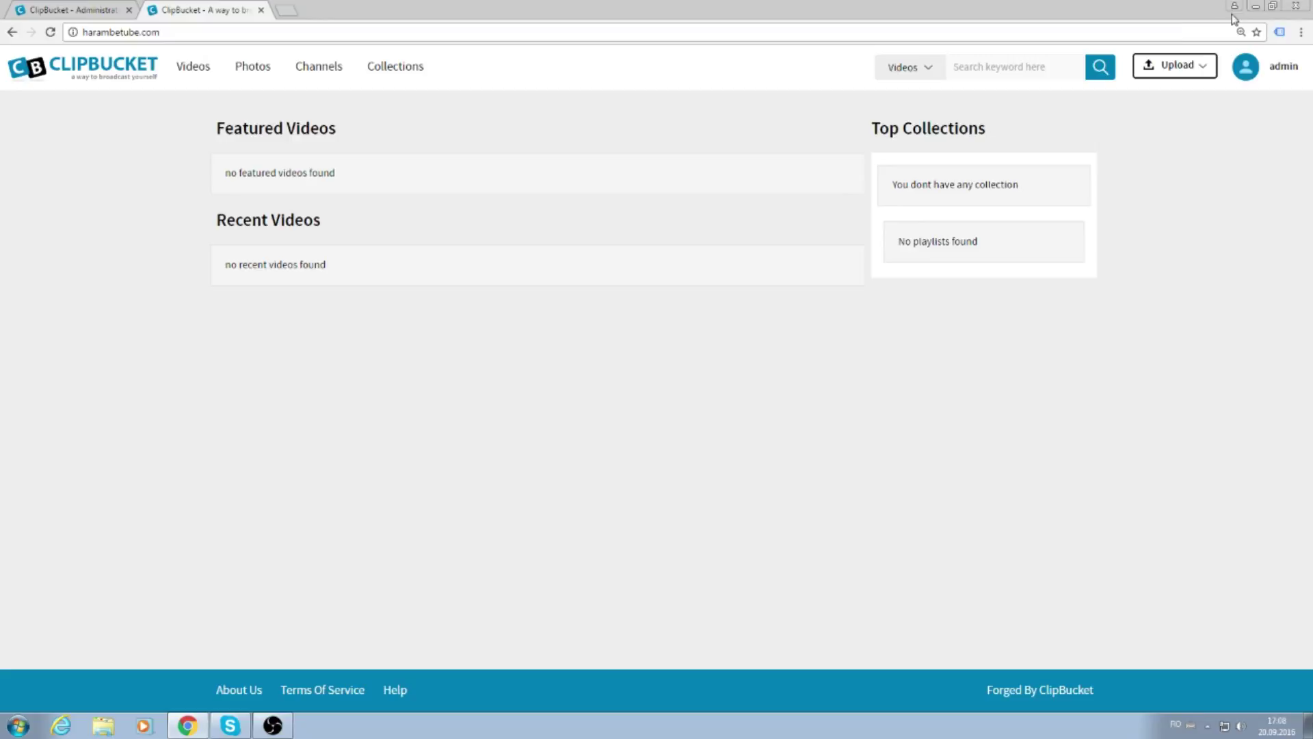
{"action": "left_click", "coordinate": [1178, 65]}
{"action": "left_click", "coordinate": [1164, 100]}
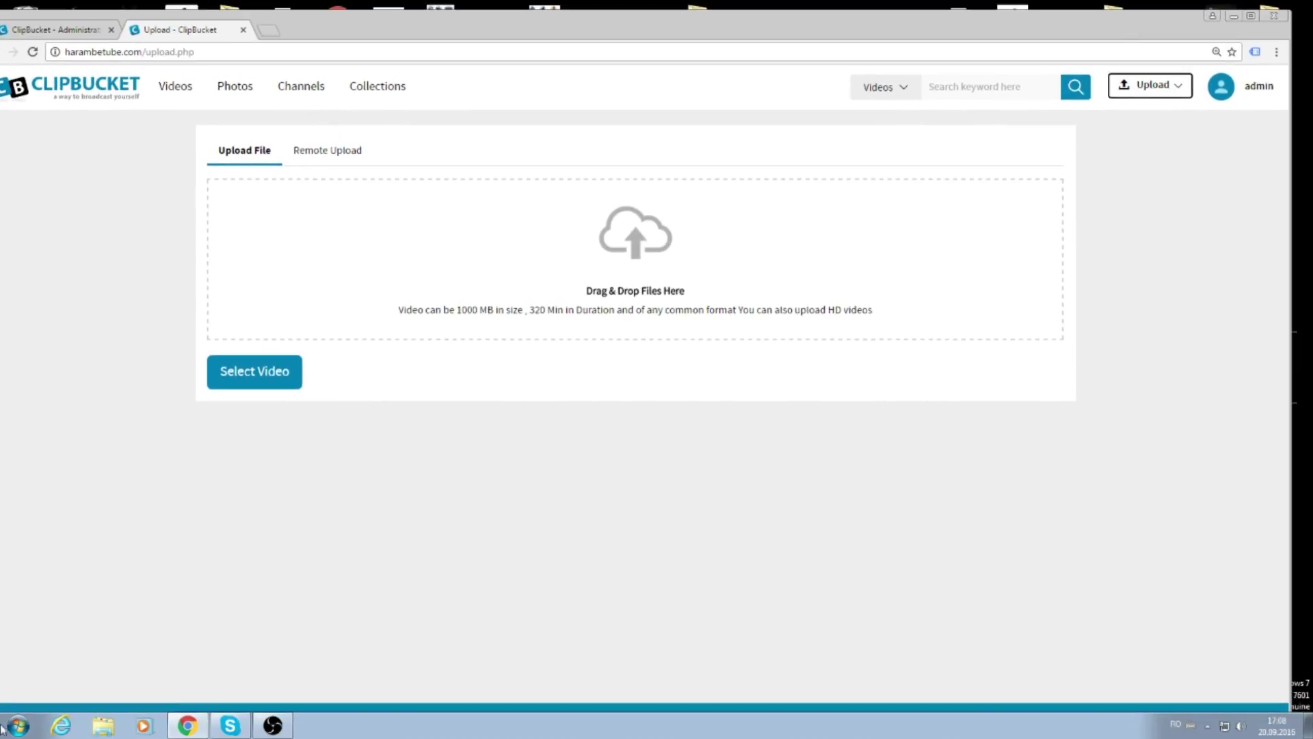
{"action": "left_click", "coordinate": [101, 728]}
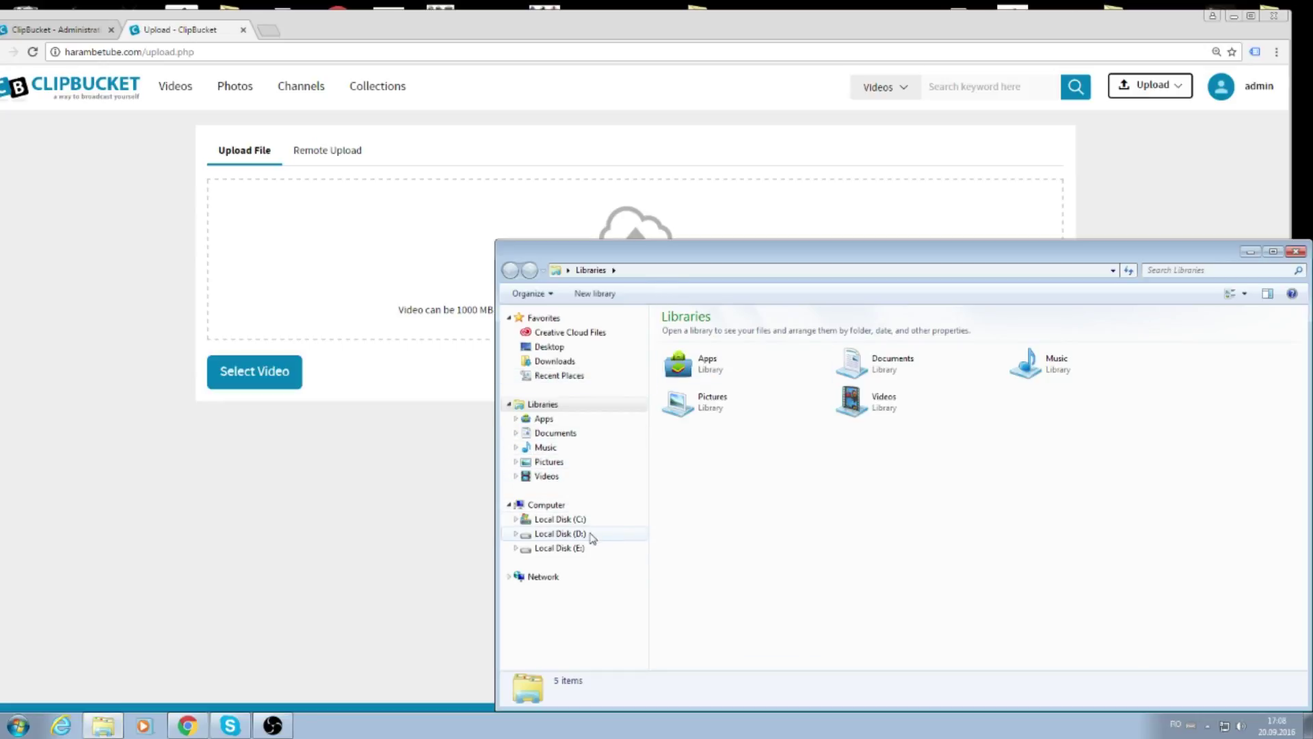
- Browse into the Twitch folder on Local Disk (D:)
{"action": "left_click", "coordinate": [560, 534]}
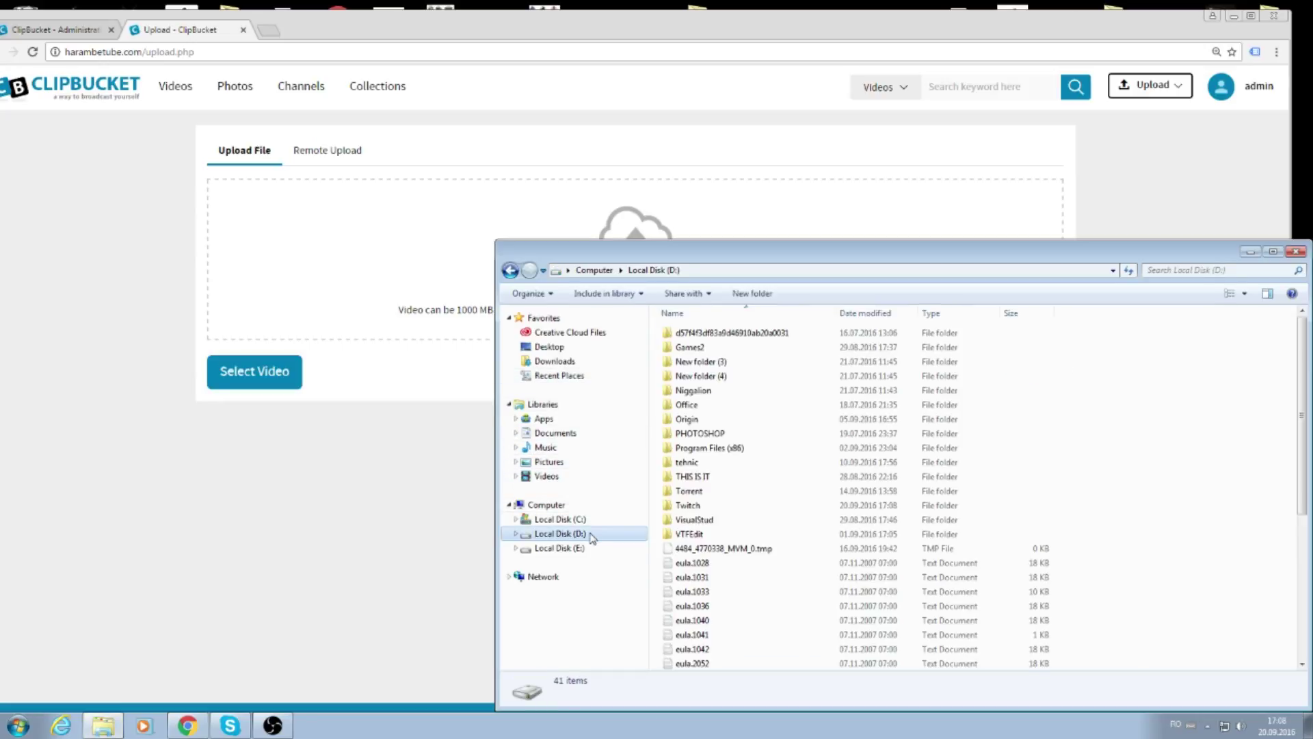
{"action": "double_click", "coordinate": [712, 508]}
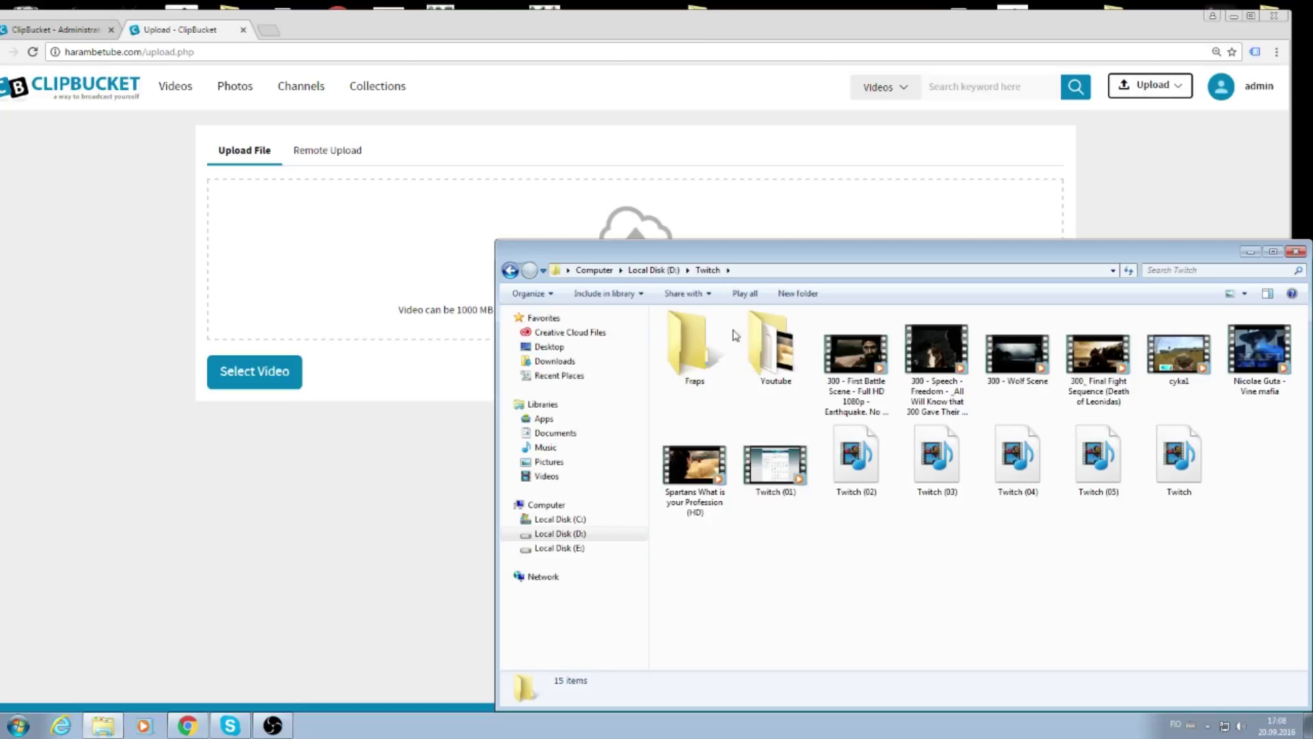
- Drag grecu.mp4 from the Youtube folder onto the upload drop zone
{"action": "left_click", "coordinate": [761, 333]}
{"action": "double_click", "coordinate": [761, 333]}
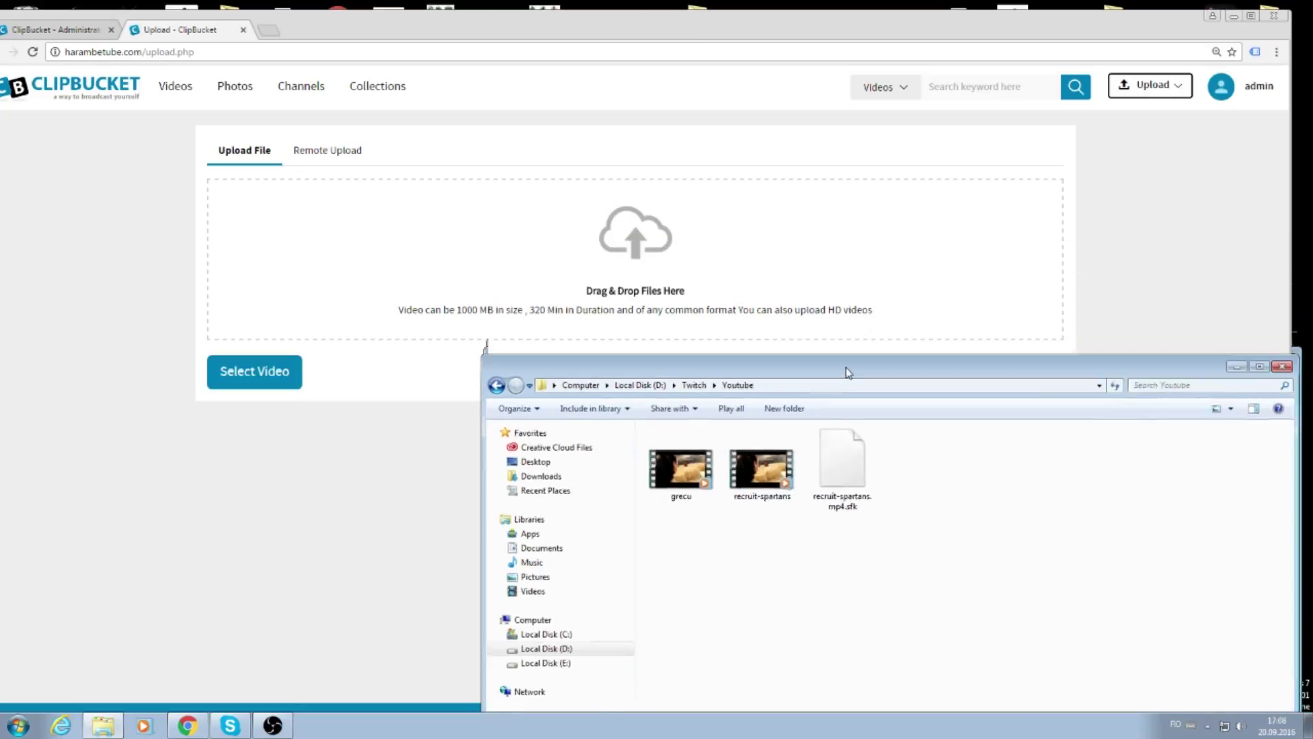
{"action": "left_click_drag", "start_coordinate": [864, 244], "coordinate": [811, 478]}
{"action": "left_click_drag", "start_coordinate": [642, 585], "coordinate": [625, 418]}
{"action": "left_click", "coordinate": [613, 289]}
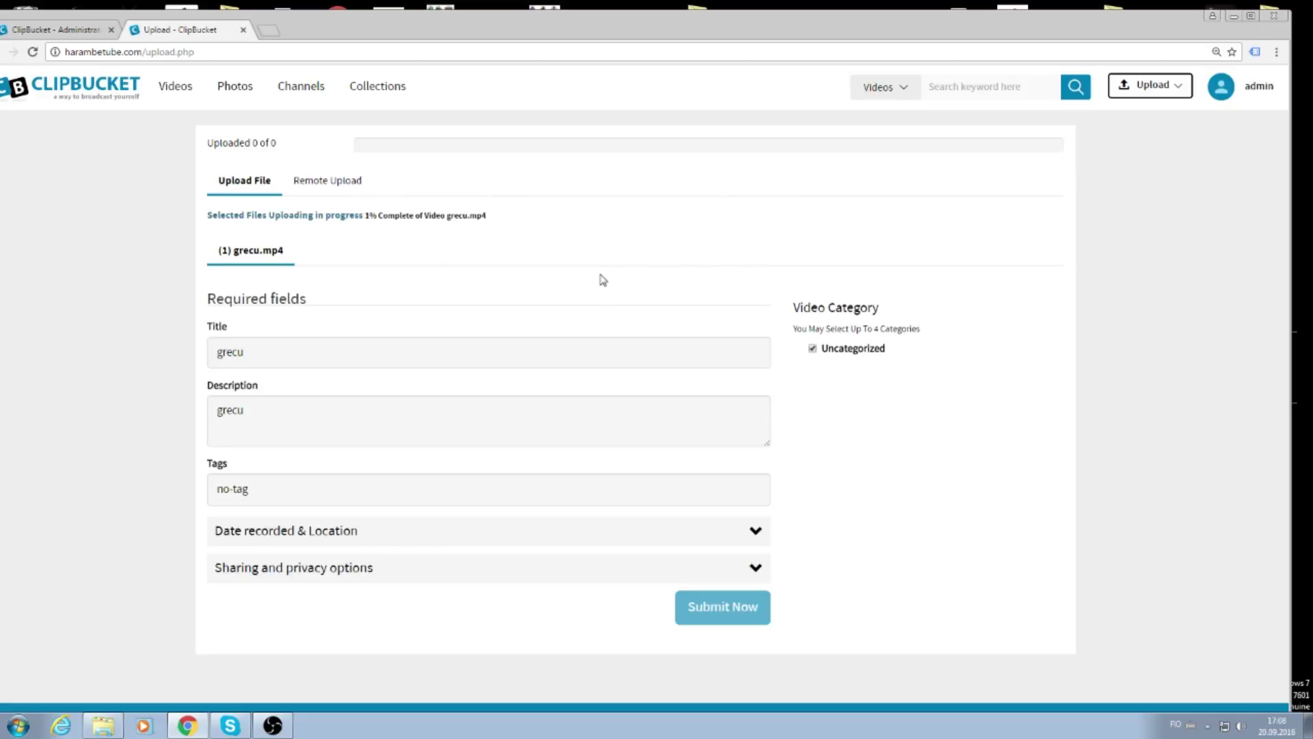
- Enter title '21412afafwfawfwf', description 'fawfawfawfwfwafawfwafaw5454', tags 'fawfawfawfawfwff214141', and submit
{"action": "left_click", "coordinate": [414, 354]}
{"action": "type", "text": "4"}
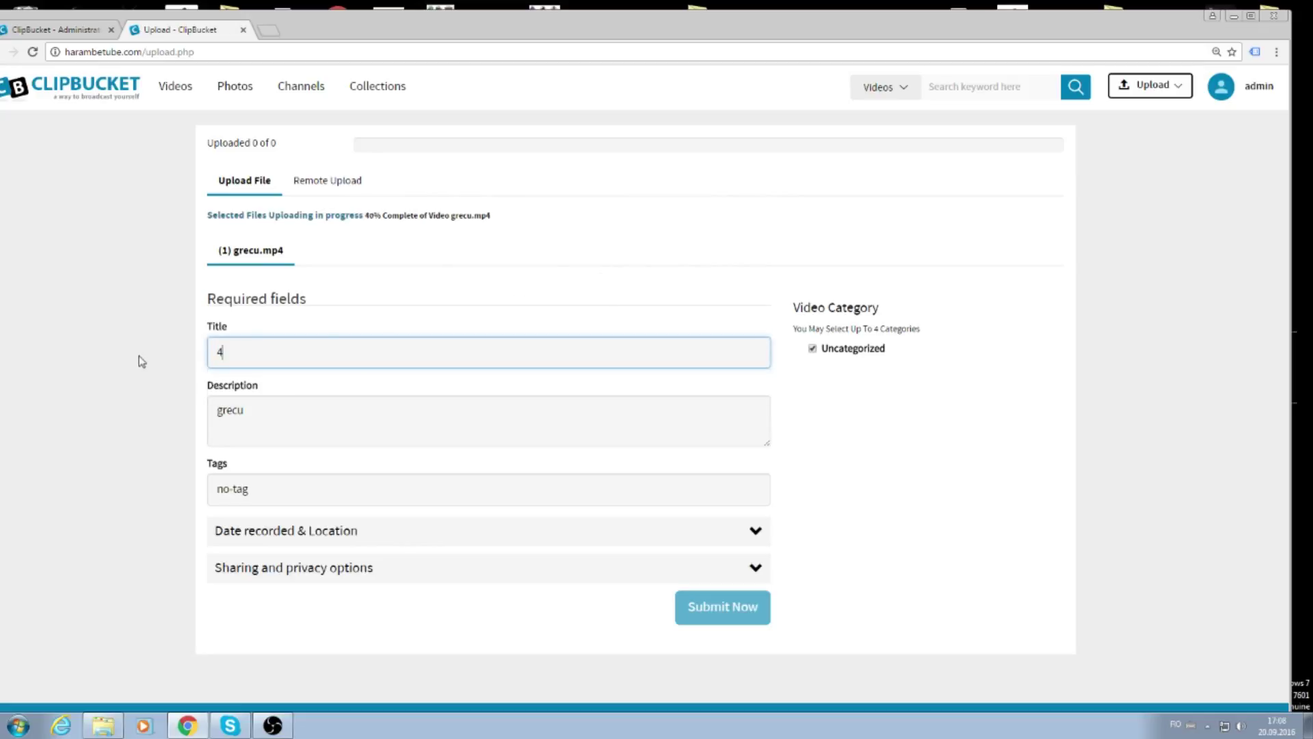
{"action": "type", "text": "21412afafwfawfwf"}
{"action": "left_click", "coordinate": [357, 448]}
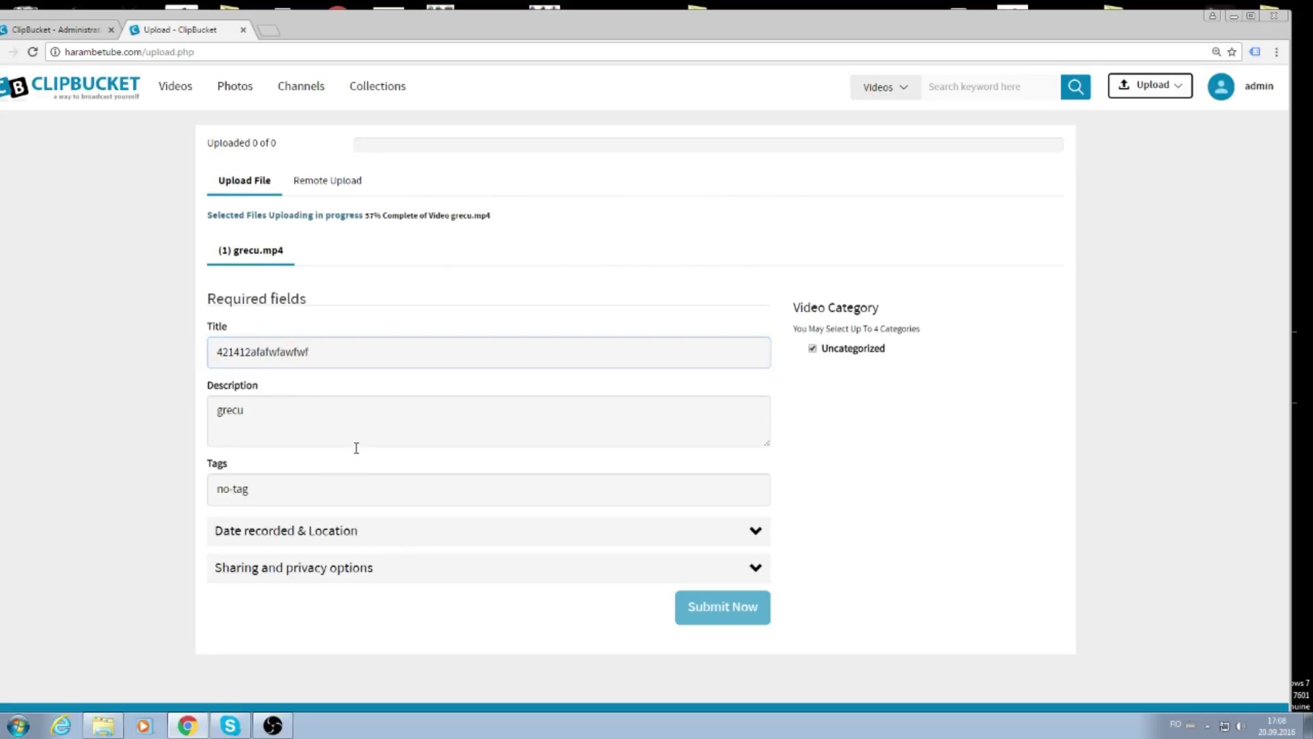
{"action": "left_click_drag", "start_coordinate": [357, 448], "coordinate": [287, 425]}
{"action": "left_click", "coordinate": [287, 425]}
{"action": "key", "text": "BackSpace"}
{"action": "key", "text": "BackSpace"}
{"action": "key", "text": "BackSpace"}
{"action": "type", "text": "fawfawfaw"}
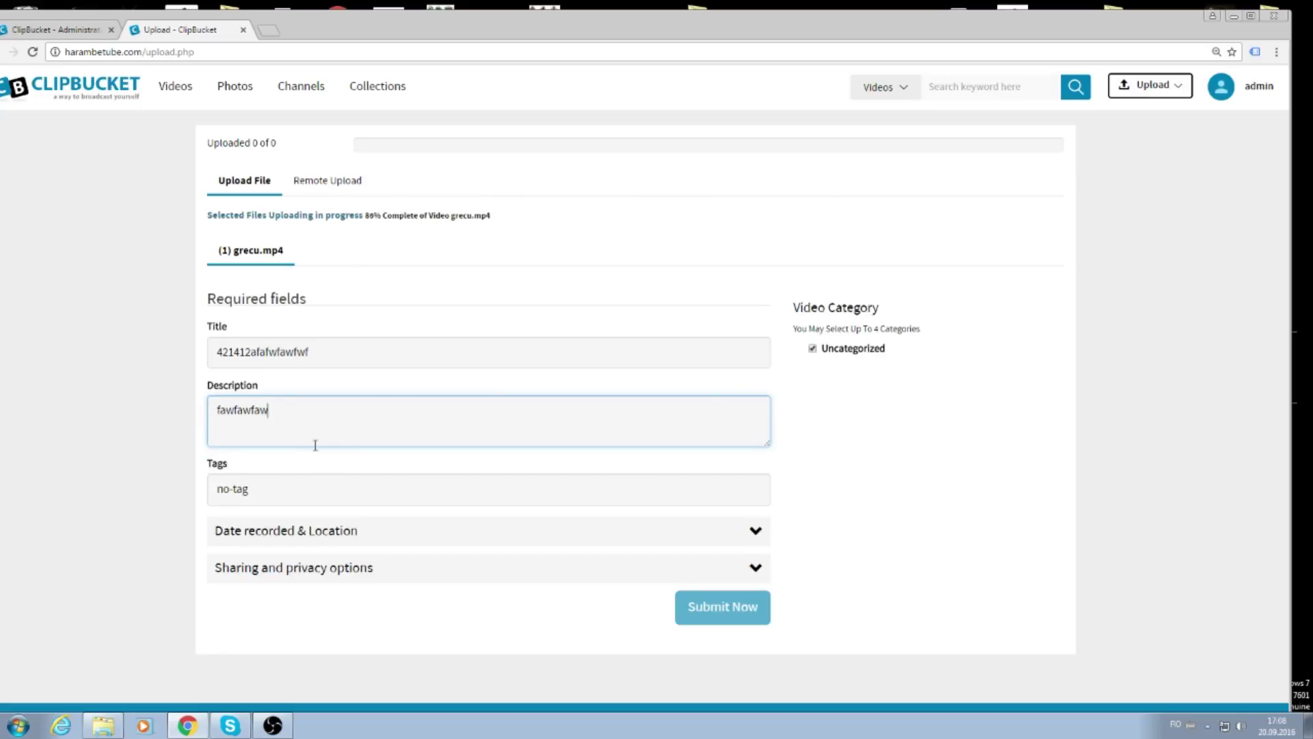
{"action": "type", "text": "fwfwafawfwafaw"}
{"action": "left_click_drag", "start_coordinate": [322, 490], "coordinate": [29, 499]}
{"action": "type", "text": "fawfawf"}
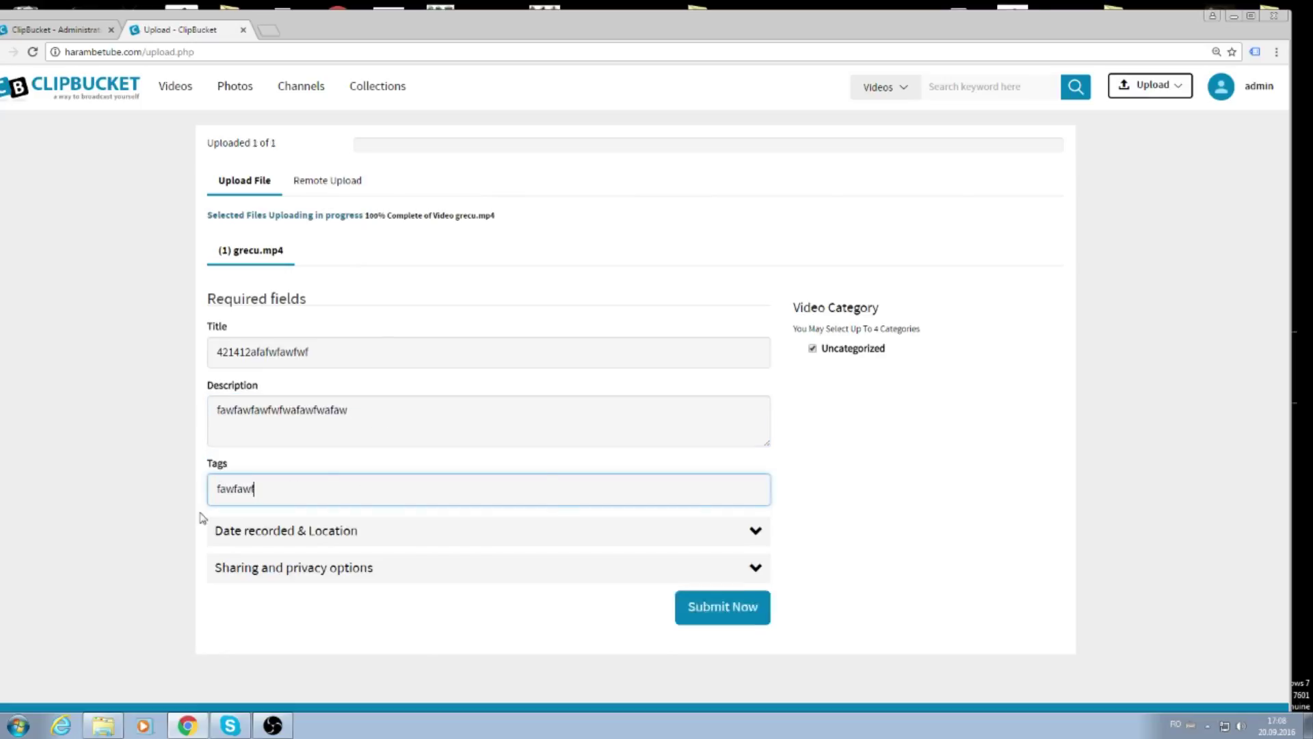
{"action": "type", "text": "awfawfwff214141"}
{"action": "left_click", "coordinate": [429, 460]}
{"action": "type", "text": "5"}
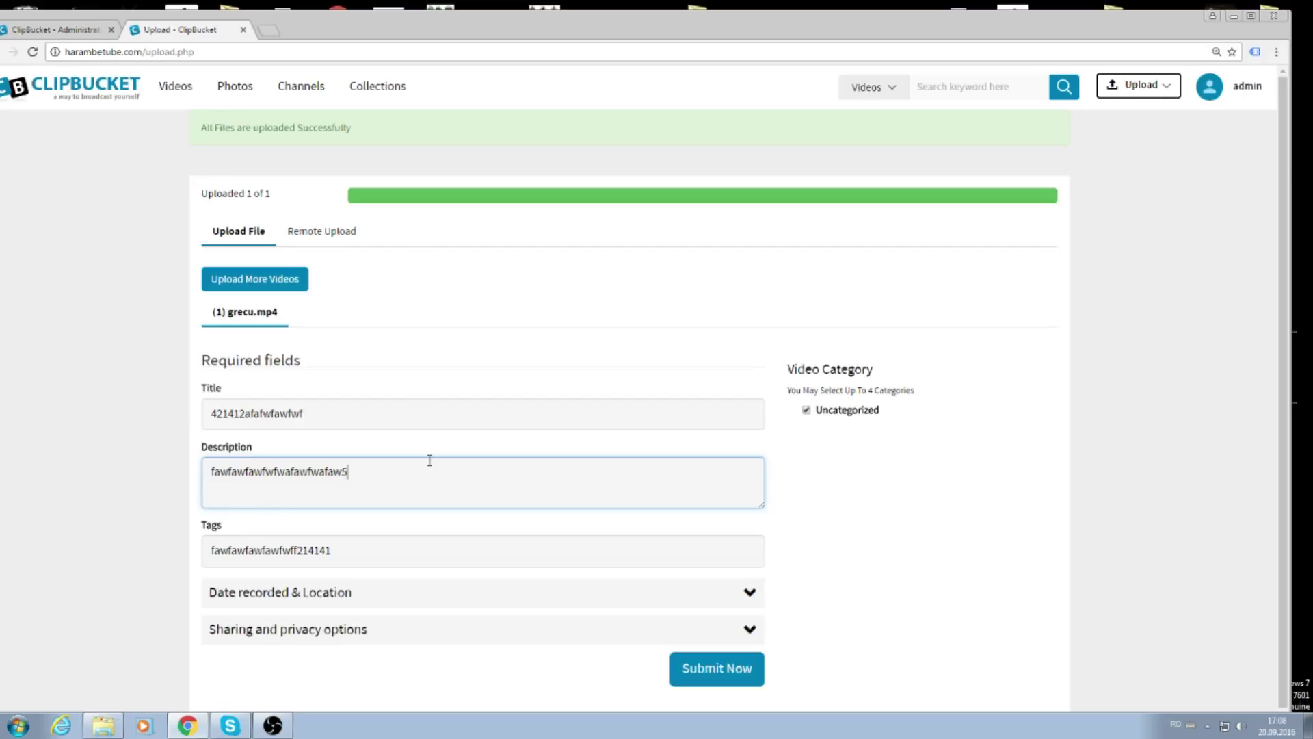
{"action": "type", "text": "454"}
{"action": "left_click", "coordinate": [717, 668]}
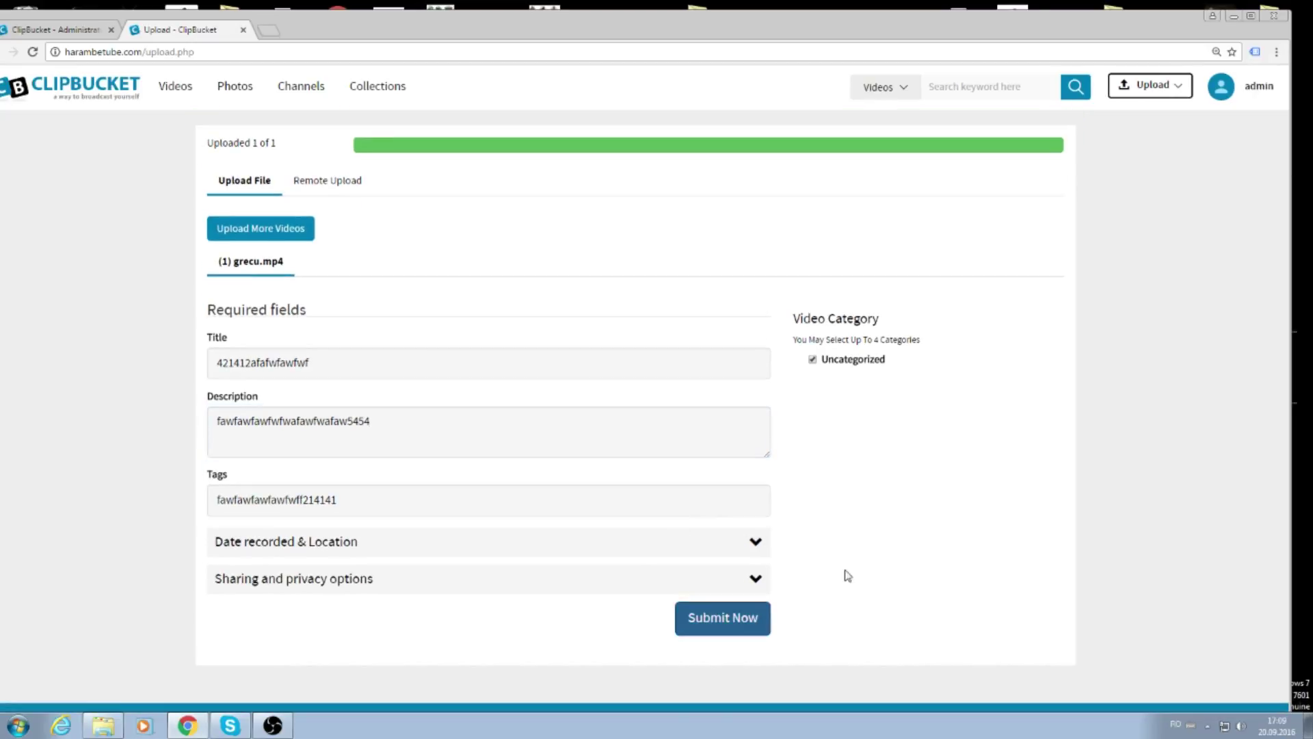
{"action": "left_click", "coordinate": [1256, 88]}
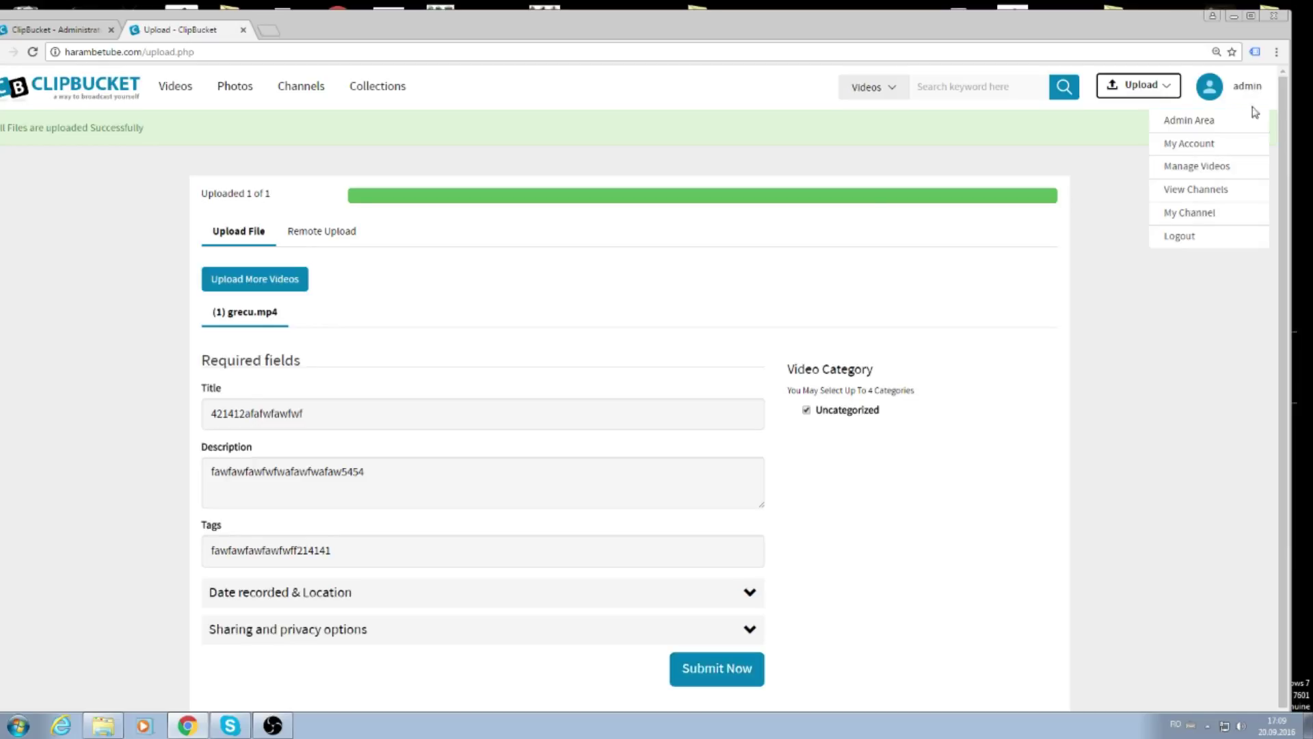
- On My Account, dismiss the Windows warning and wait until the video shows Successful, 00:37
{"action": "left_click", "coordinate": [1235, 150]}
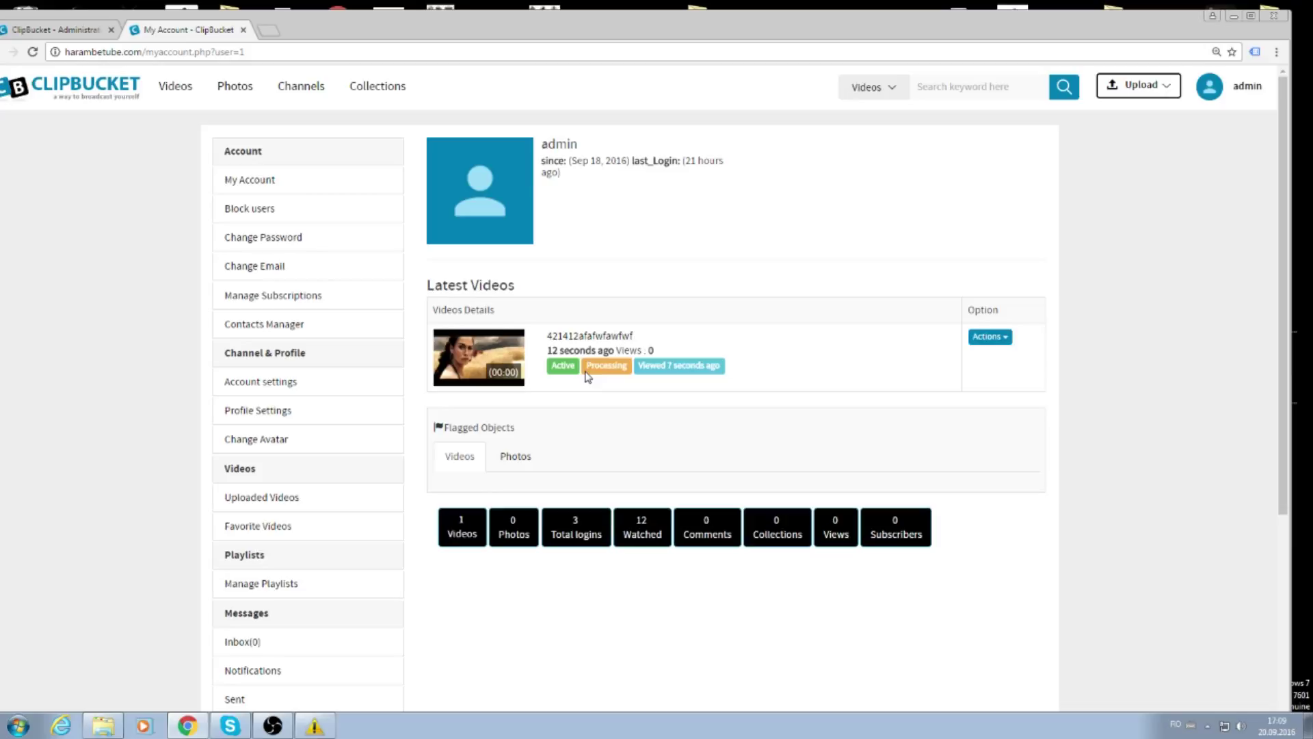
{"action": "left_click_drag", "start_coordinate": [586, 365], "coordinate": [632, 366]}
{"action": "left_click", "coordinate": [314, 725]}
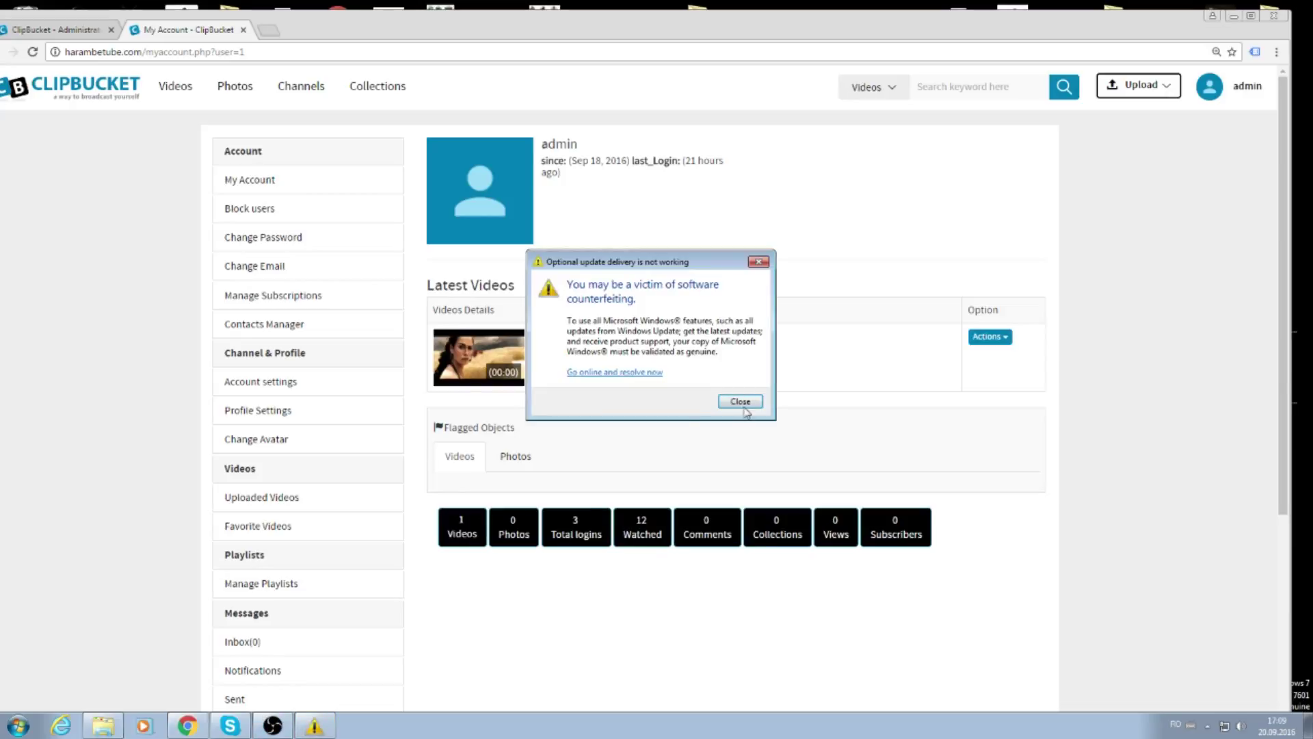
{"action": "left_click", "coordinate": [745, 405]}
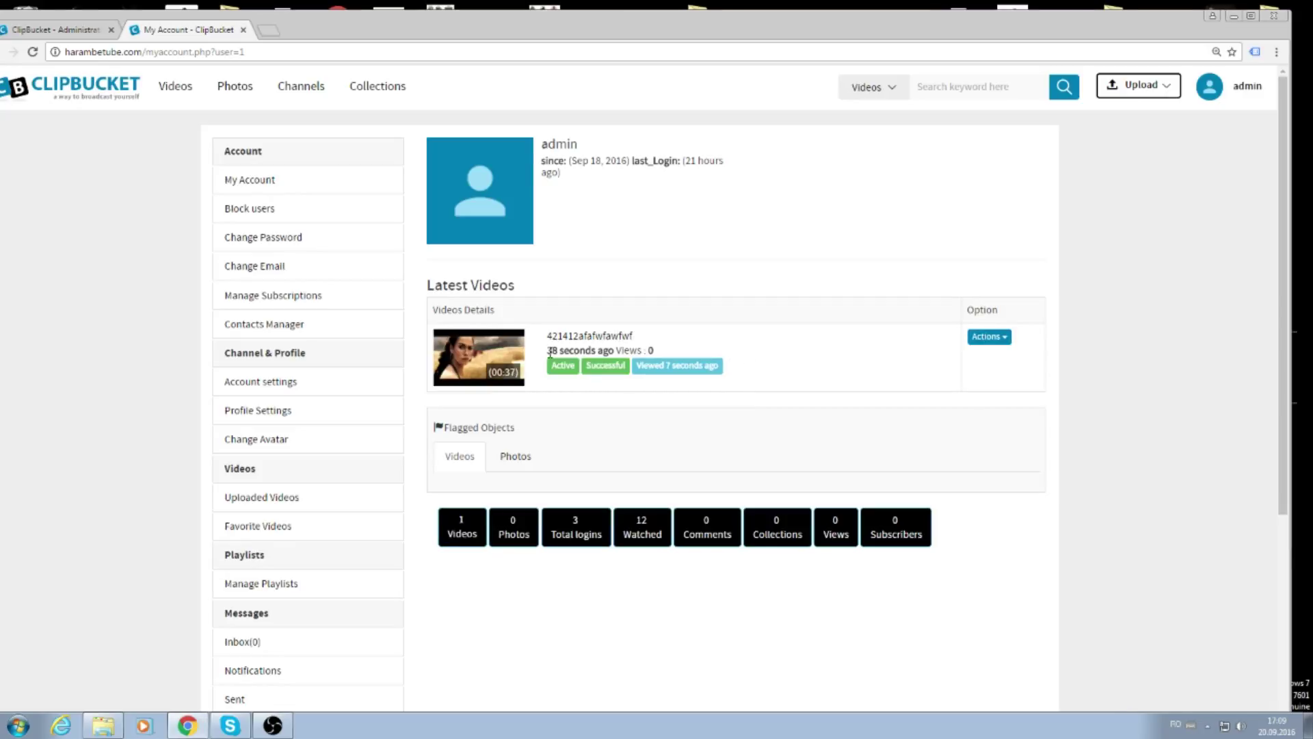
{"action": "left_click", "coordinate": [678, 342]}
- Play the uploaded video from the Videos listing and browse its details and comments
{"action": "left_click", "coordinate": [195, 86]}
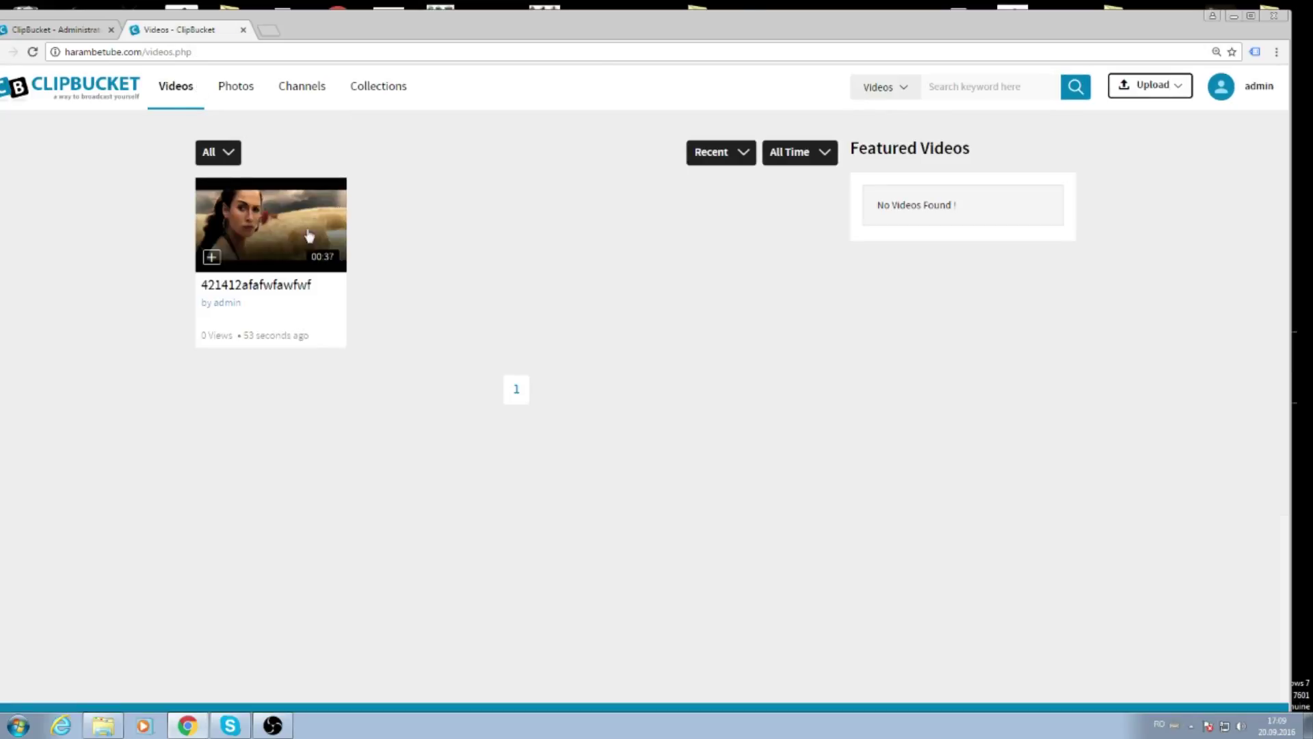
{"action": "left_click", "coordinate": [277, 229]}
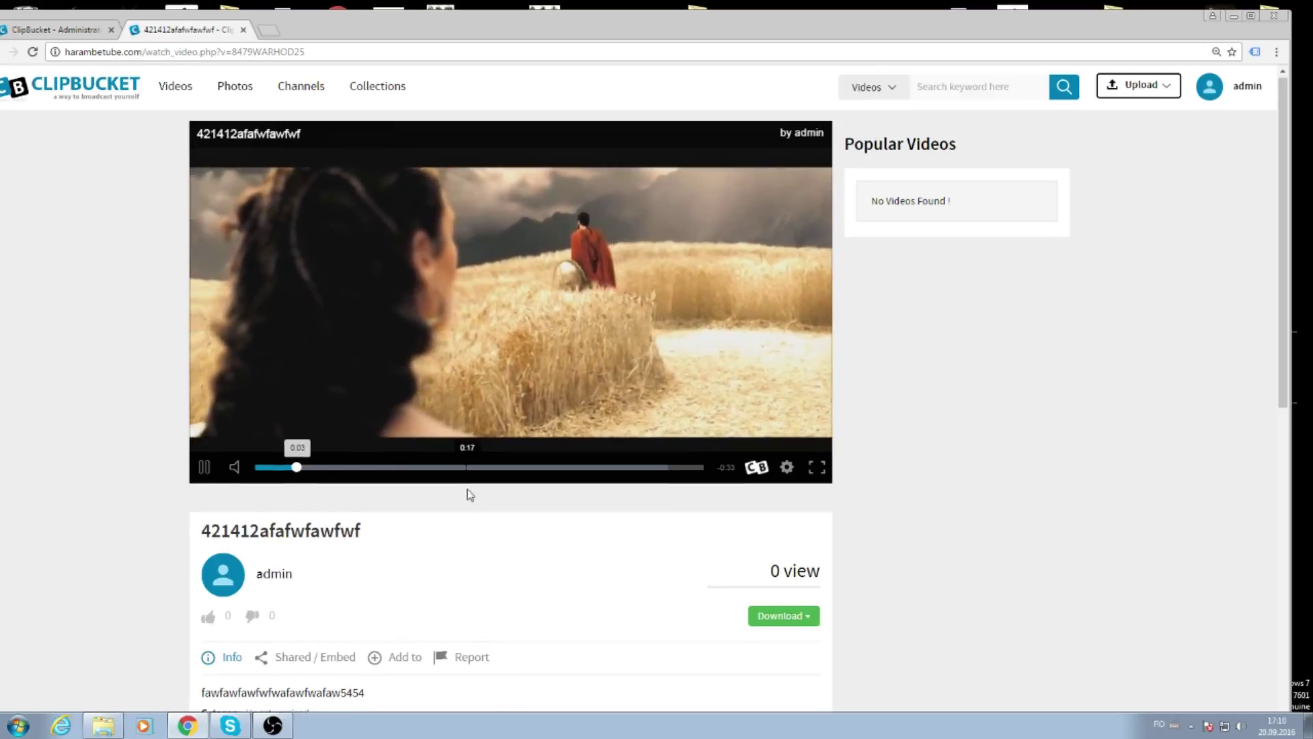
{"action": "scroll", "coordinate": [469, 493], "scroll_direction": "down", "scroll_amount": 6}
{"action": "scroll", "coordinate": [481, 487], "scroll_direction": "up", "scroll_amount": 4}
{"action": "scroll", "coordinate": [479, 465], "scroll_direction": "down", "scroll_amount": 7}
{"action": "scroll", "coordinate": [481, 449], "scroll_direction": "up", "scroll_amount": 8}
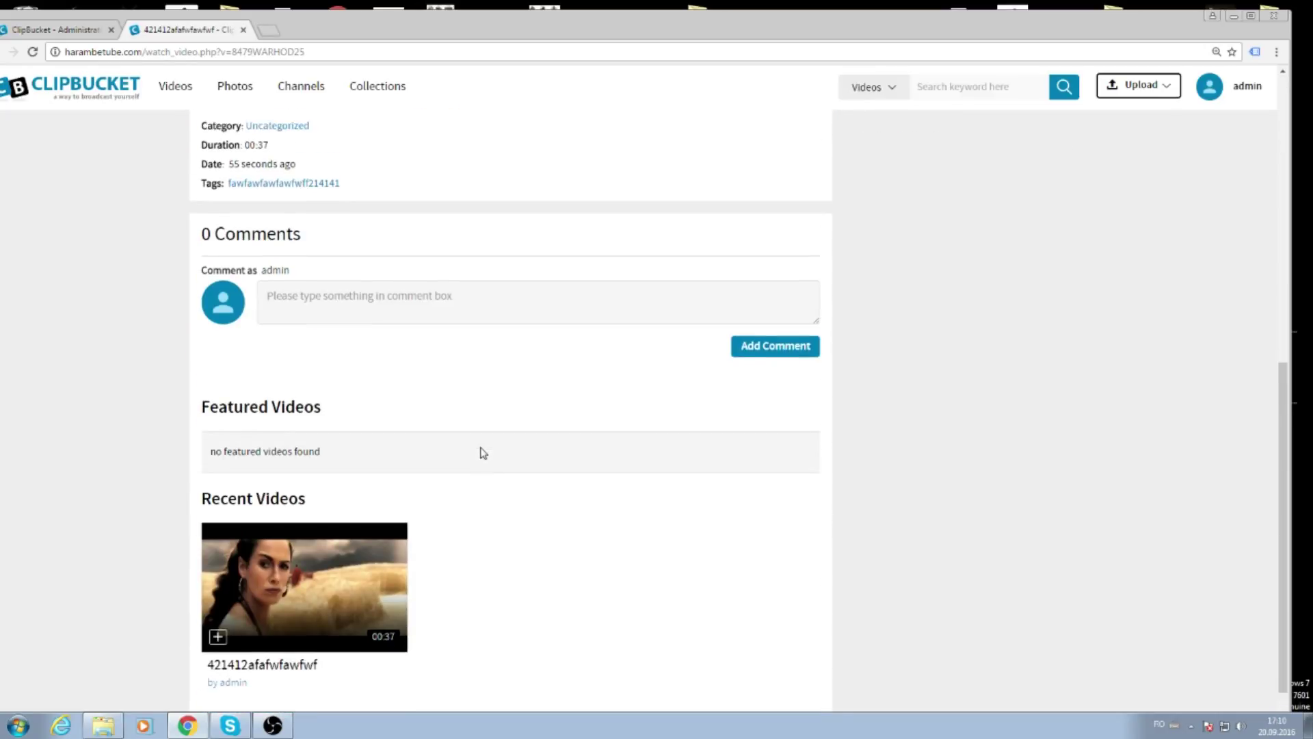
{"action": "scroll", "coordinate": [483, 446], "scroll_direction": "up", "scroll_amount": 1}
{"action": "scroll", "coordinate": [488, 448], "scroll_direction": "down", "scroll_amount": 7}
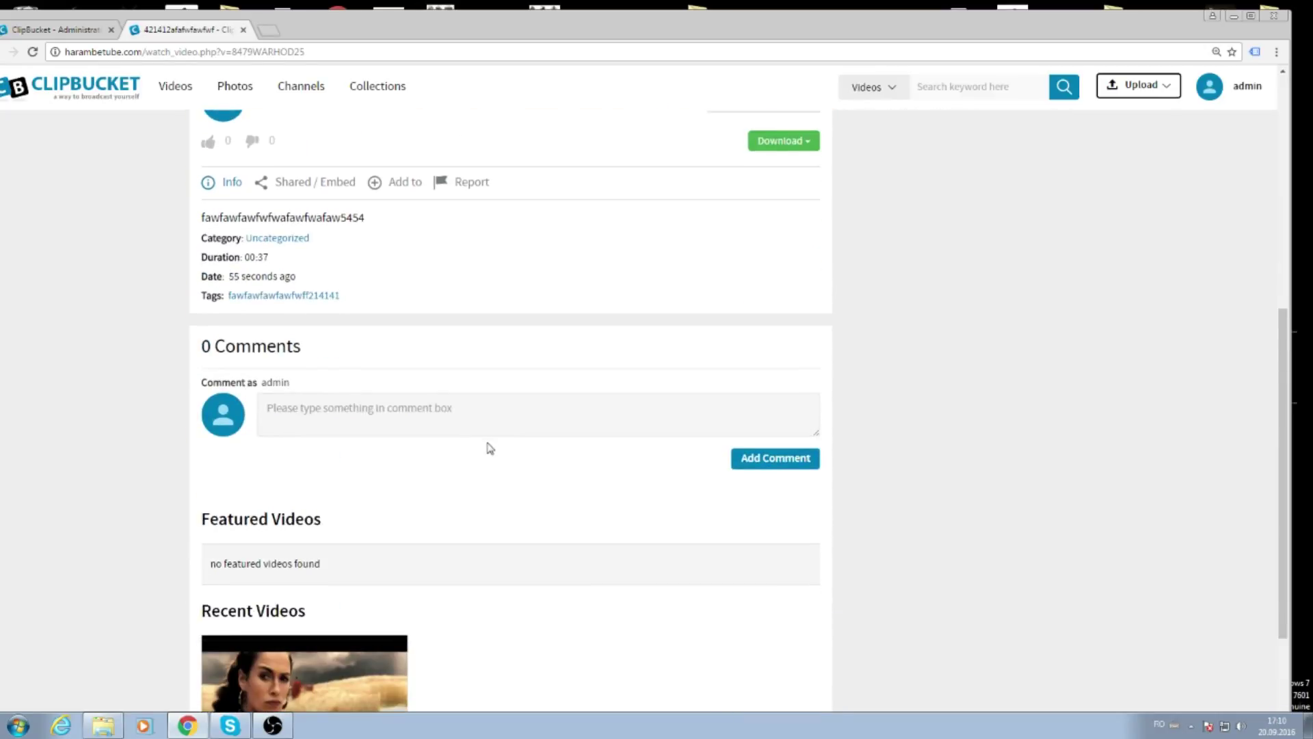
{"action": "scroll", "coordinate": [451, 447], "scroll_direction": "up", "scroll_amount": 6}
{"action": "scroll", "coordinate": [370, 441], "scroll_direction": "down", "scroll_amount": 3}
- Like the video with the thumbs-up so its like count reads 1
{"action": "left_click", "coordinate": [208, 347]}
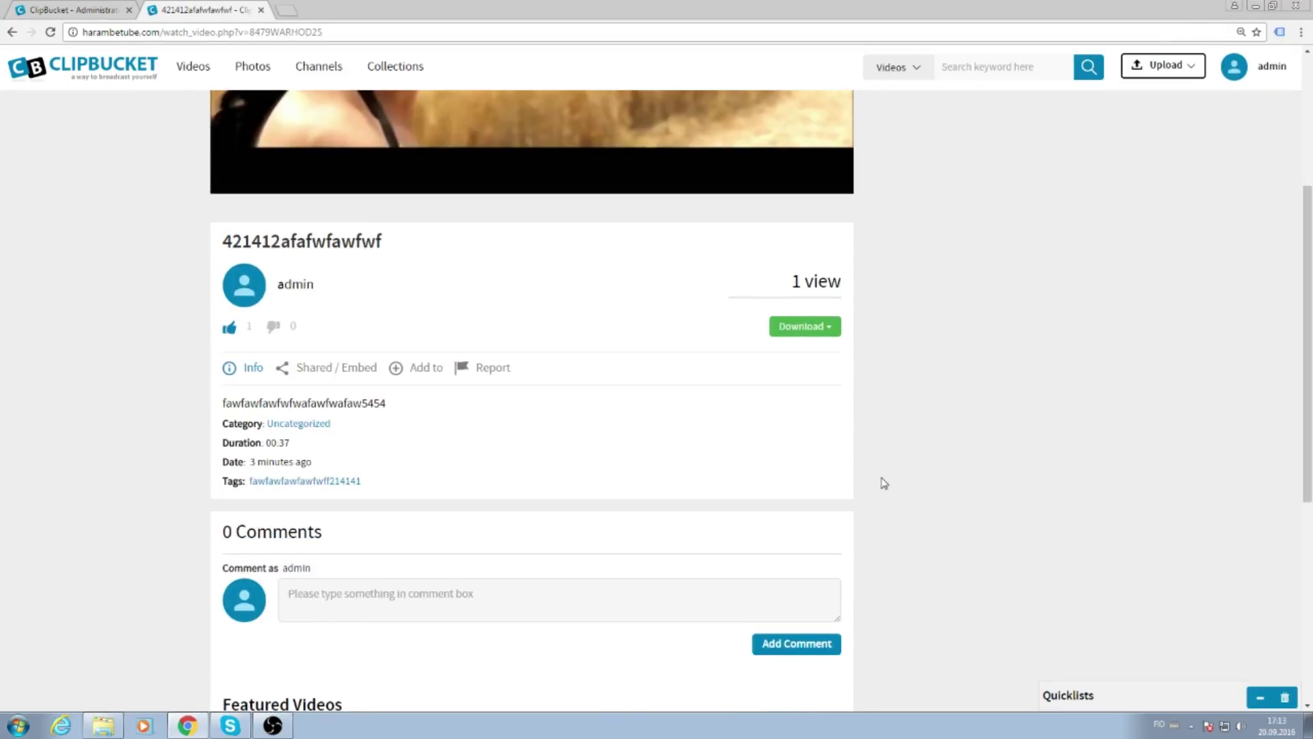
{"action": "scroll", "coordinate": [882, 479], "scroll_direction": "down", "scroll_amount": 1}
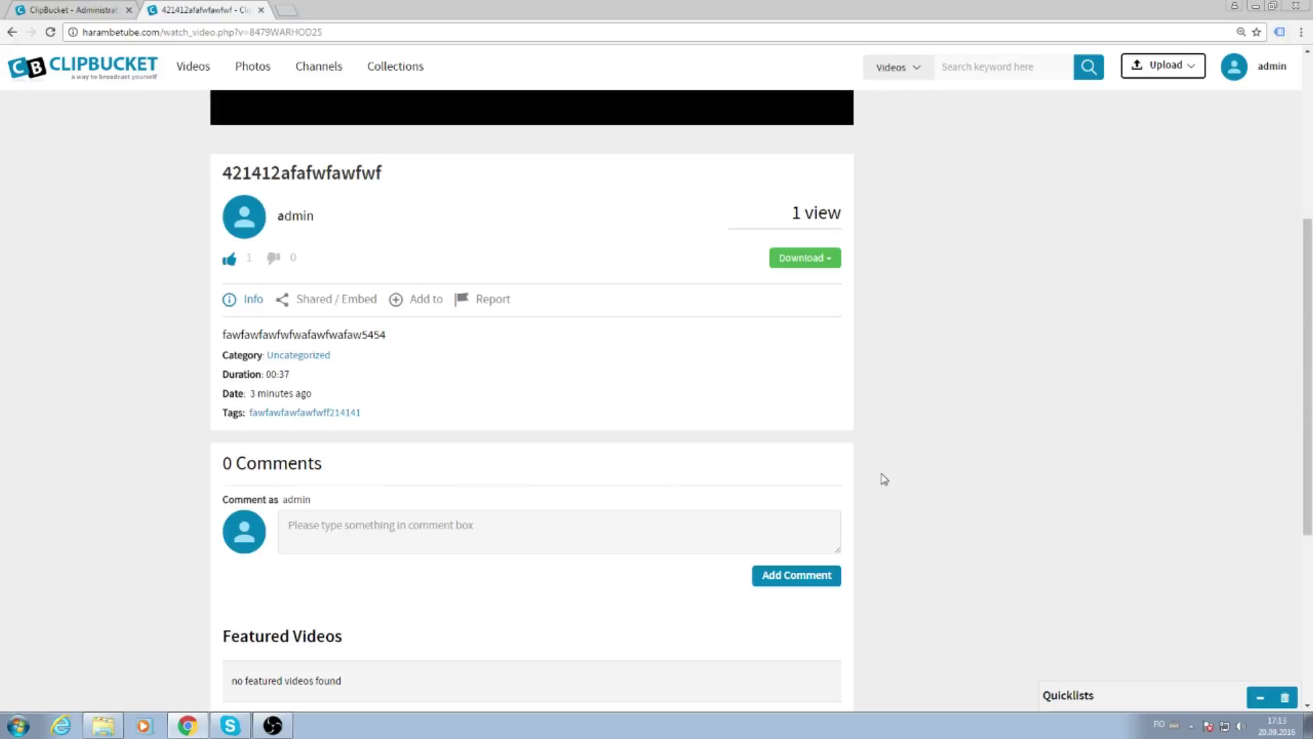
{"action": "scroll", "coordinate": [884, 477], "scroll_direction": "up", "scroll_amount": 1}
{"action": "scroll", "coordinate": [885, 476], "scroll_direction": "up", "scroll_amount": 3}
{"action": "scroll", "coordinate": [888, 472], "scroll_direction": "up", "scroll_amount": 2}
{"action": "scroll", "coordinate": [889, 469], "scroll_direction": "down", "scroll_amount": 5}
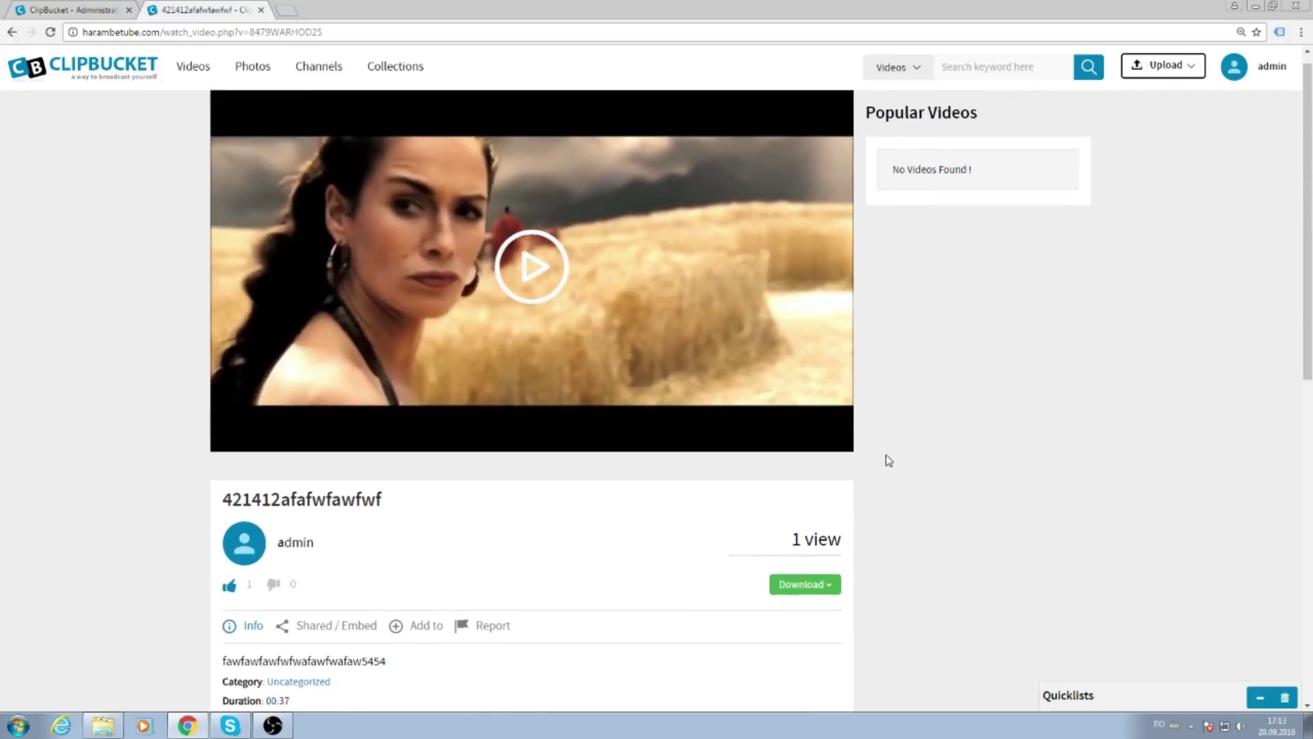
{"action": "scroll", "coordinate": [890, 469], "scroll_direction": "up", "scroll_amount": 5}
{"action": "scroll", "coordinate": [891, 467], "scroll_direction": "down", "scroll_amount": 7}
{"action": "scroll", "coordinate": [889, 467], "scroll_direction": "down", "scroll_amount": 3}
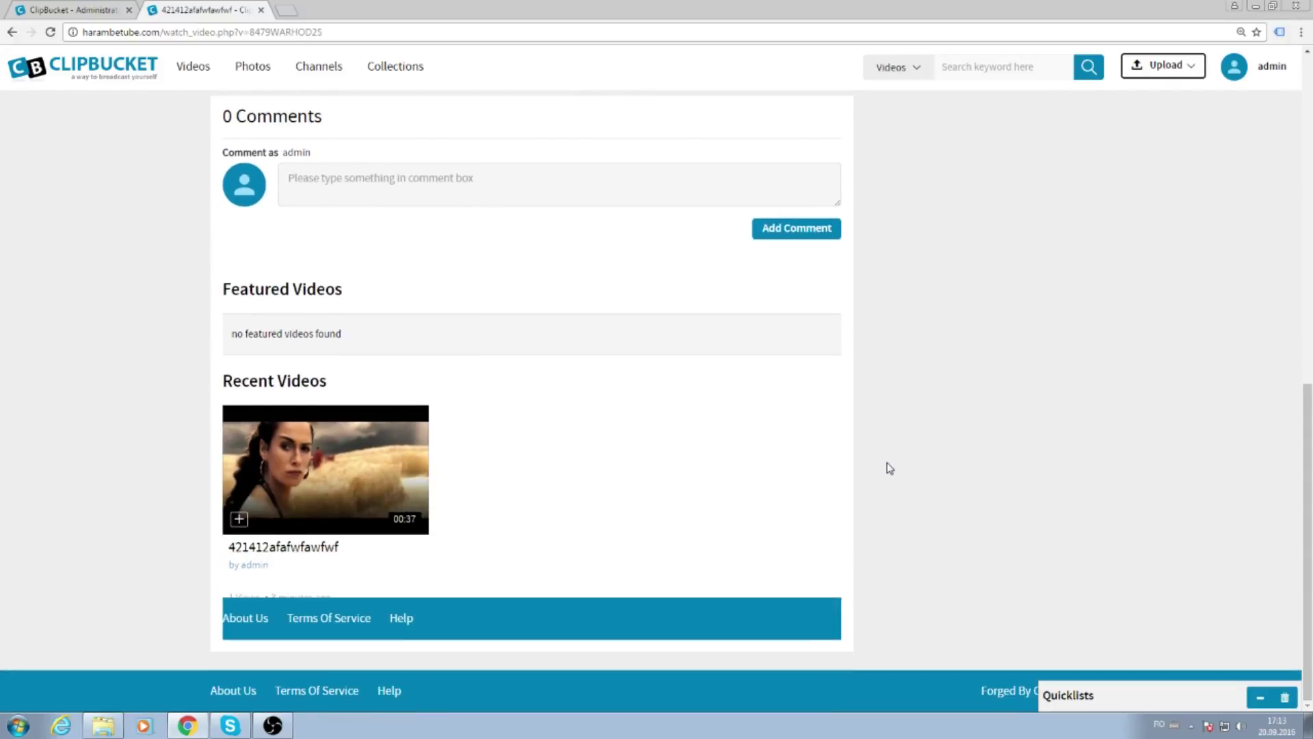
{"action": "scroll", "coordinate": [888, 466], "scroll_direction": "up", "scroll_amount": 8}
{"action": "scroll", "coordinate": [888, 466], "scroll_direction": "up", "scroll_amount": 2}
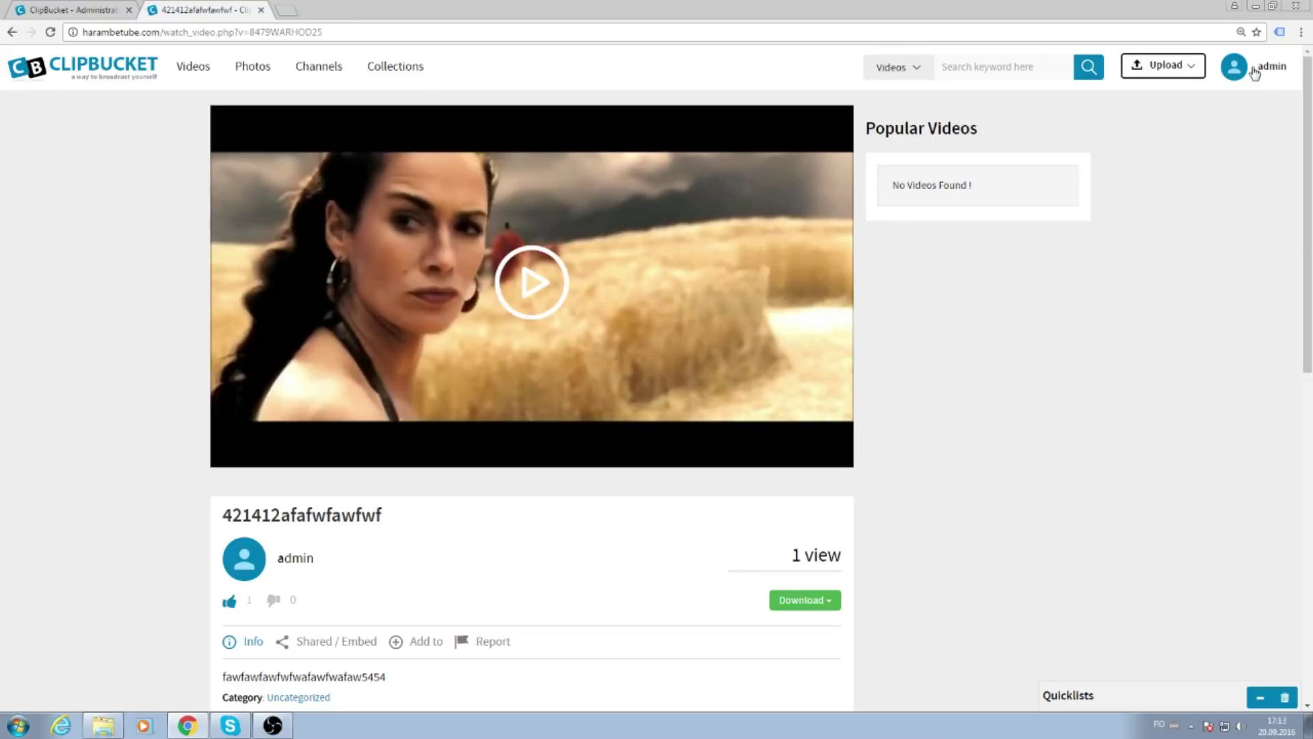
{"action": "right_click", "coordinate": [1264, 71]}
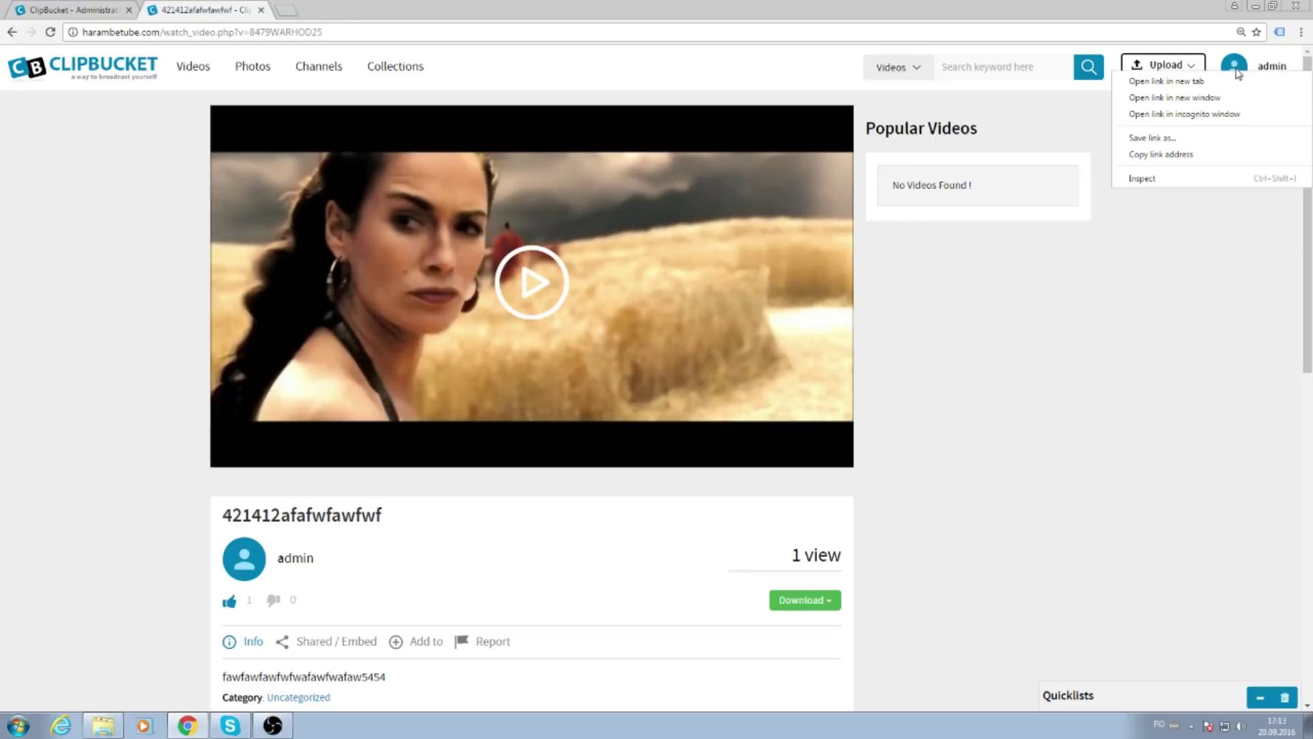
- Browse Collections and Photos, then check the admin channel's view and video counts on Channels
{"action": "left_click", "coordinate": [1236, 71]}
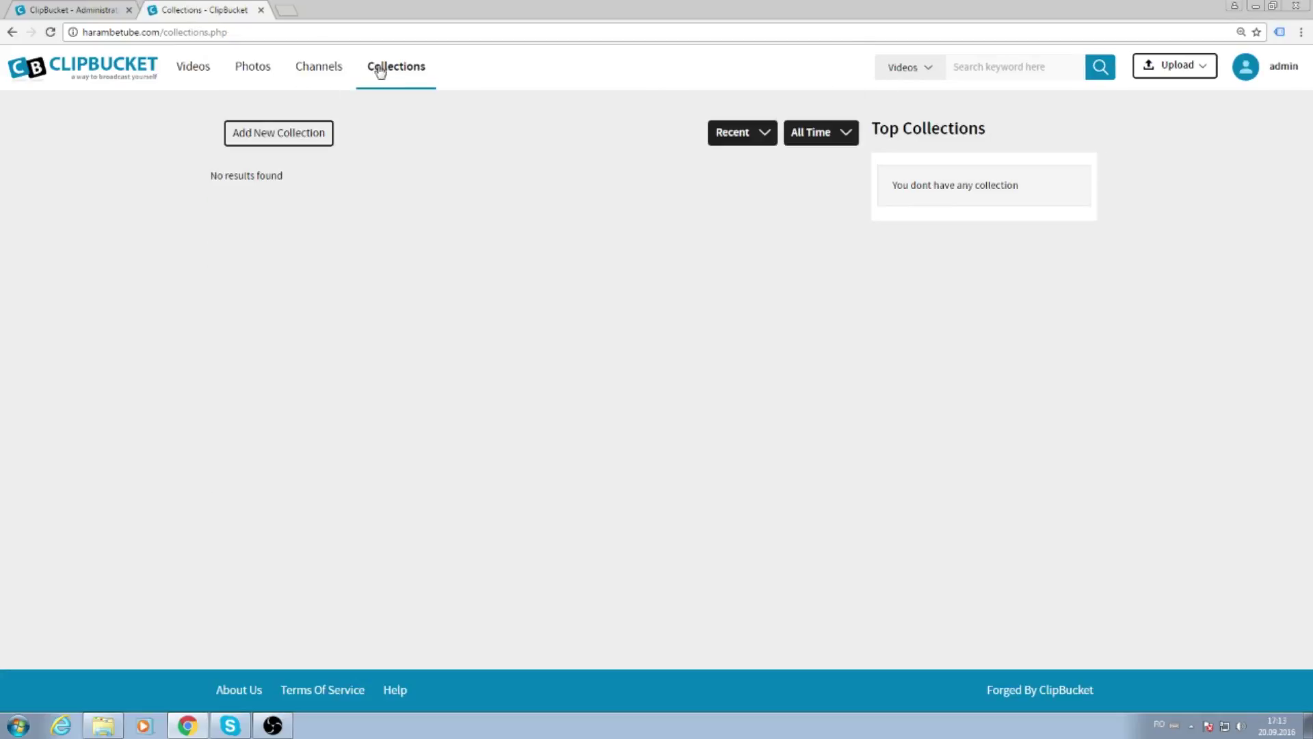
{"action": "left_click", "coordinate": [250, 67]}
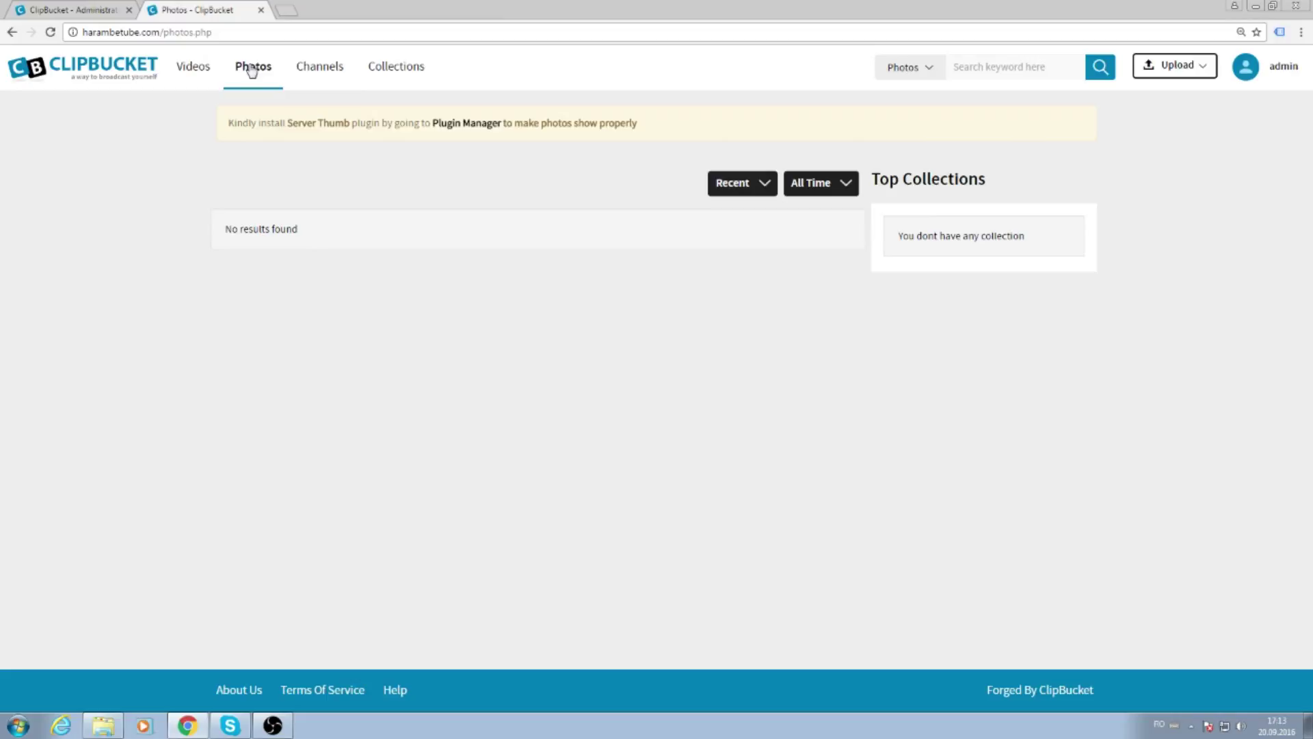
{"action": "left_click", "coordinate": [318, 68]}
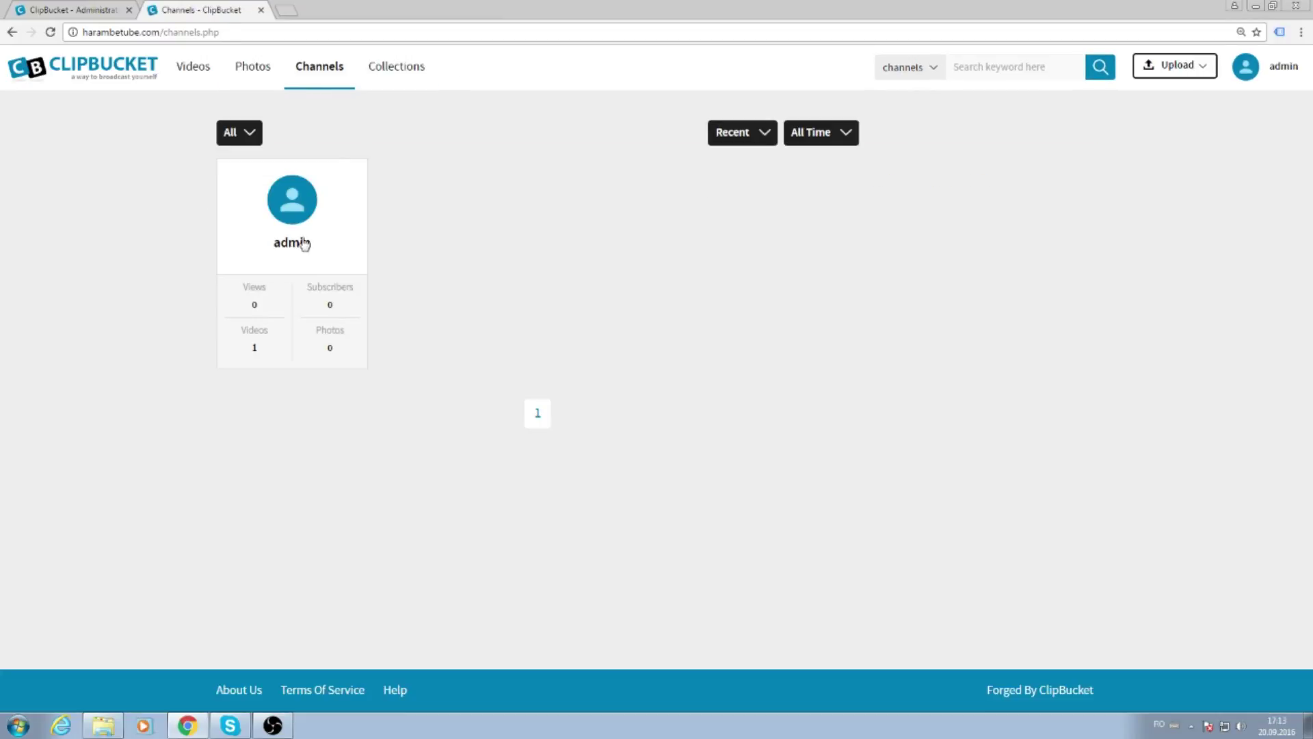
{"action": "mouse_move", "coordinate": [237, 284]}
{"action": "left_mouse_down"}
{"action": "mouse_move", "coordinate": [386, 299]}
{"action": "mouse_move", "coordinate": [361, 288]}
{"action": "left_mouse_up"}
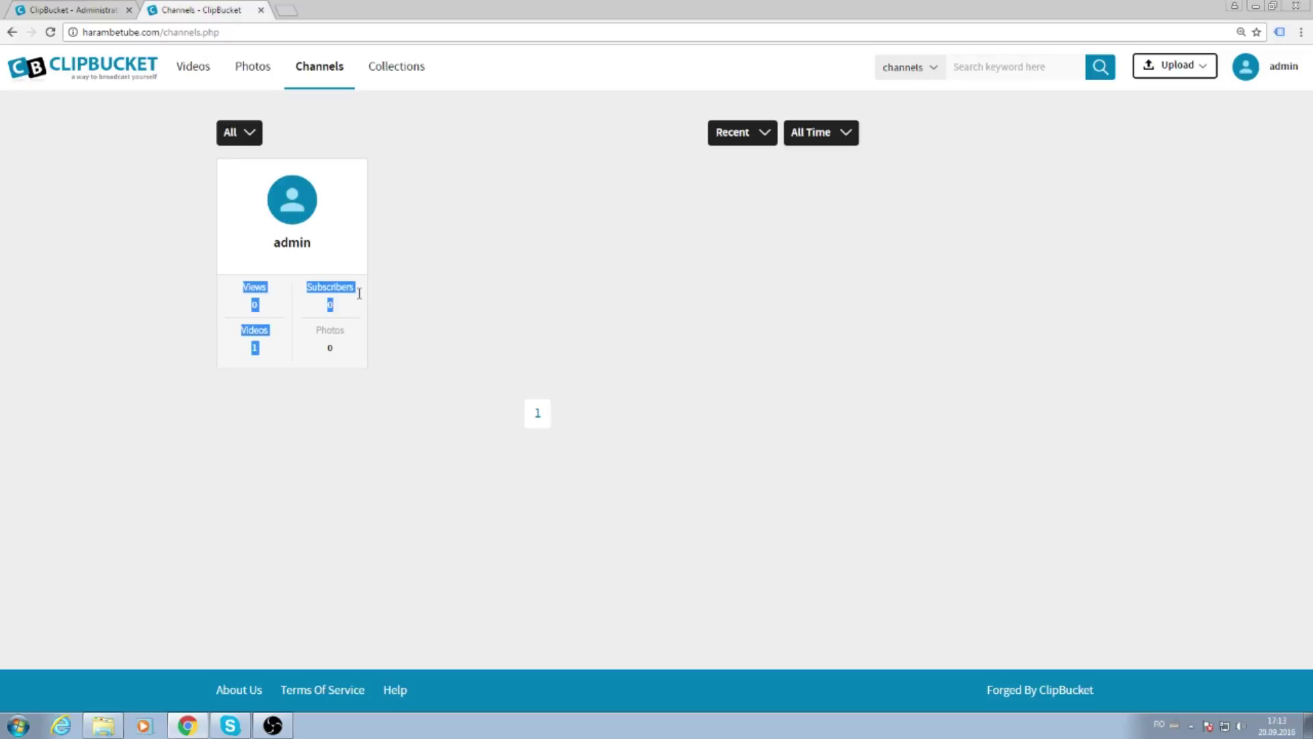
{"action": "left_click", "coordinate": [305, 344]}
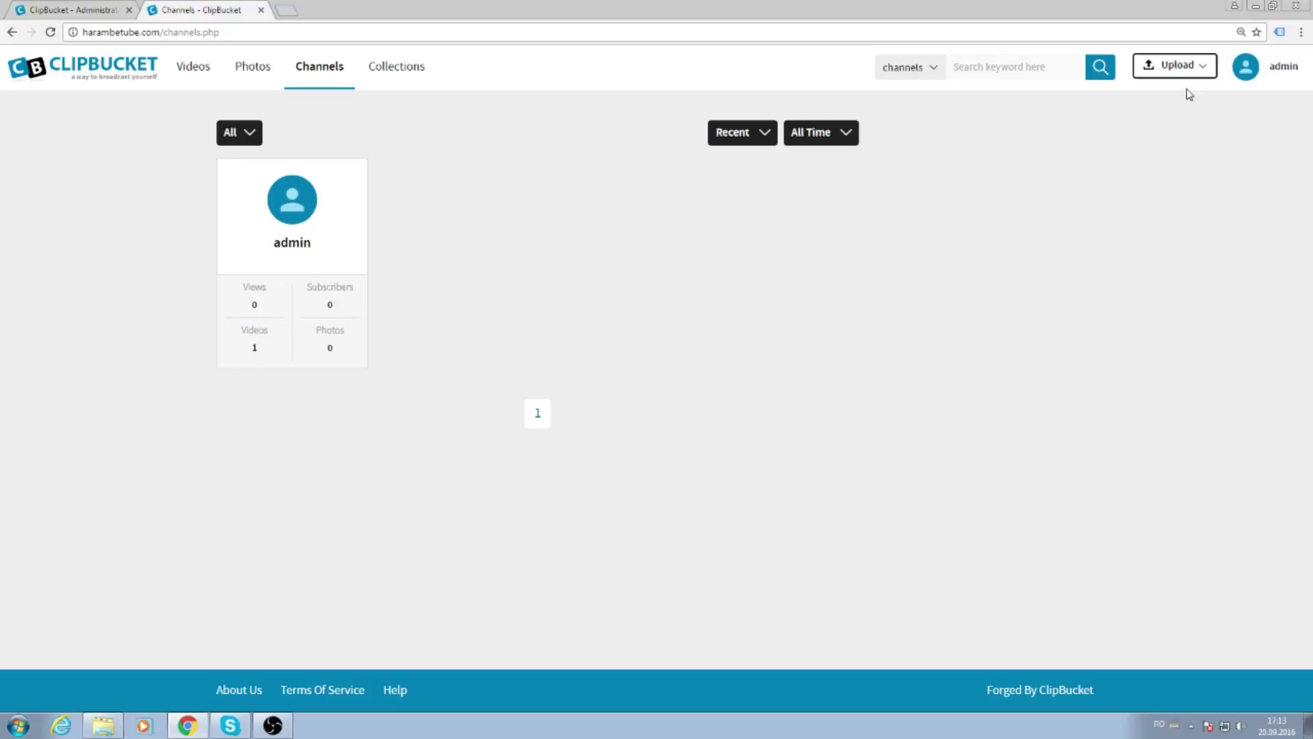
{"action": "left_click", "coordinate": [1235, 72]}
- Go to the admin's My Account dashboard and scroll through it
{"action": "left_click", "coordinate": [1241, 128]}
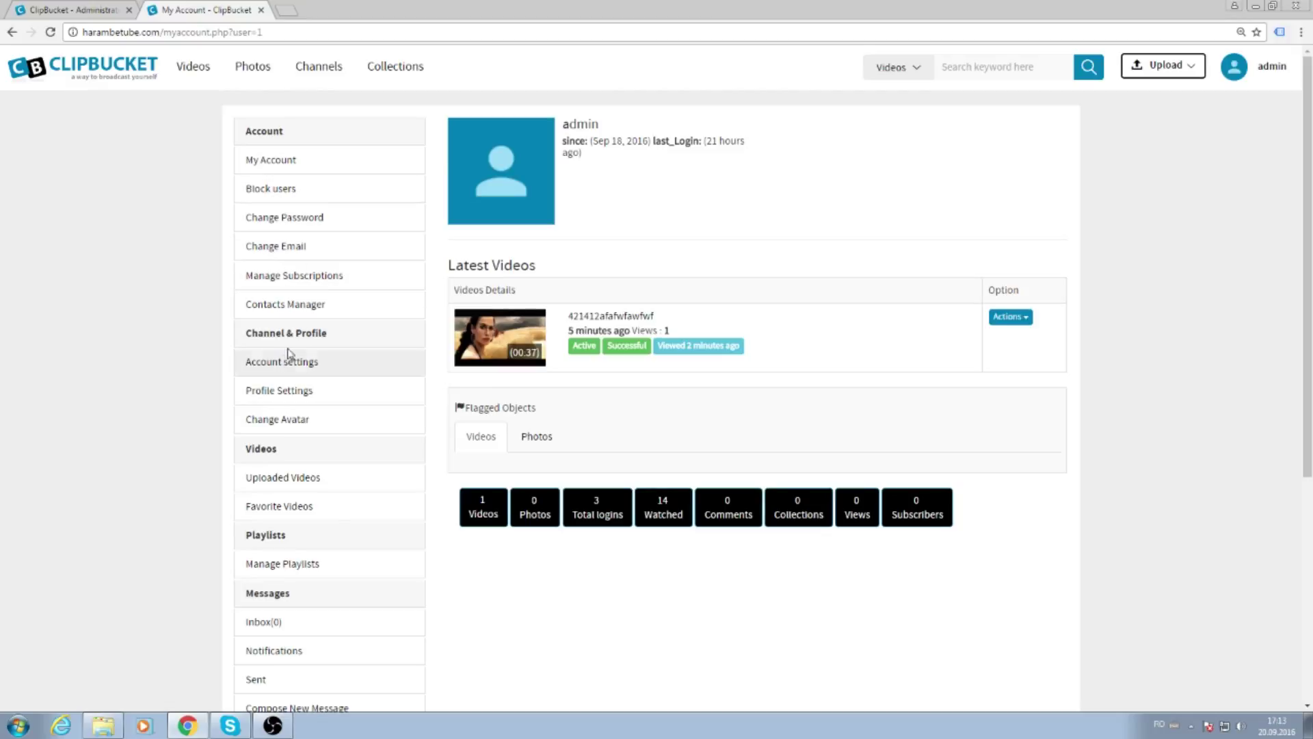
{"action": "scroll", "coordinate": [294, 345], "scroll_direction": "down", "scroll_amount": 1}
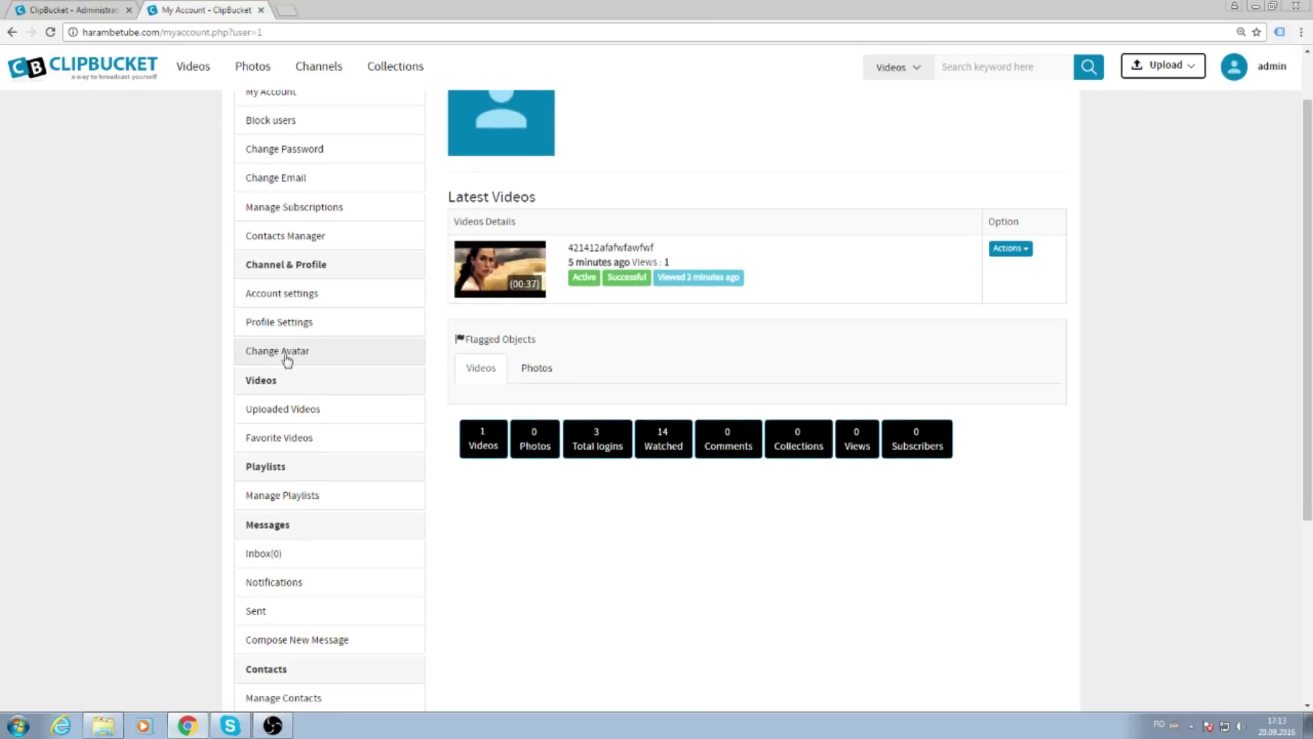
{"action": "scroll", "coordinate": [294, 328], "scroll_direction": "down", "scroll_amount": 1}
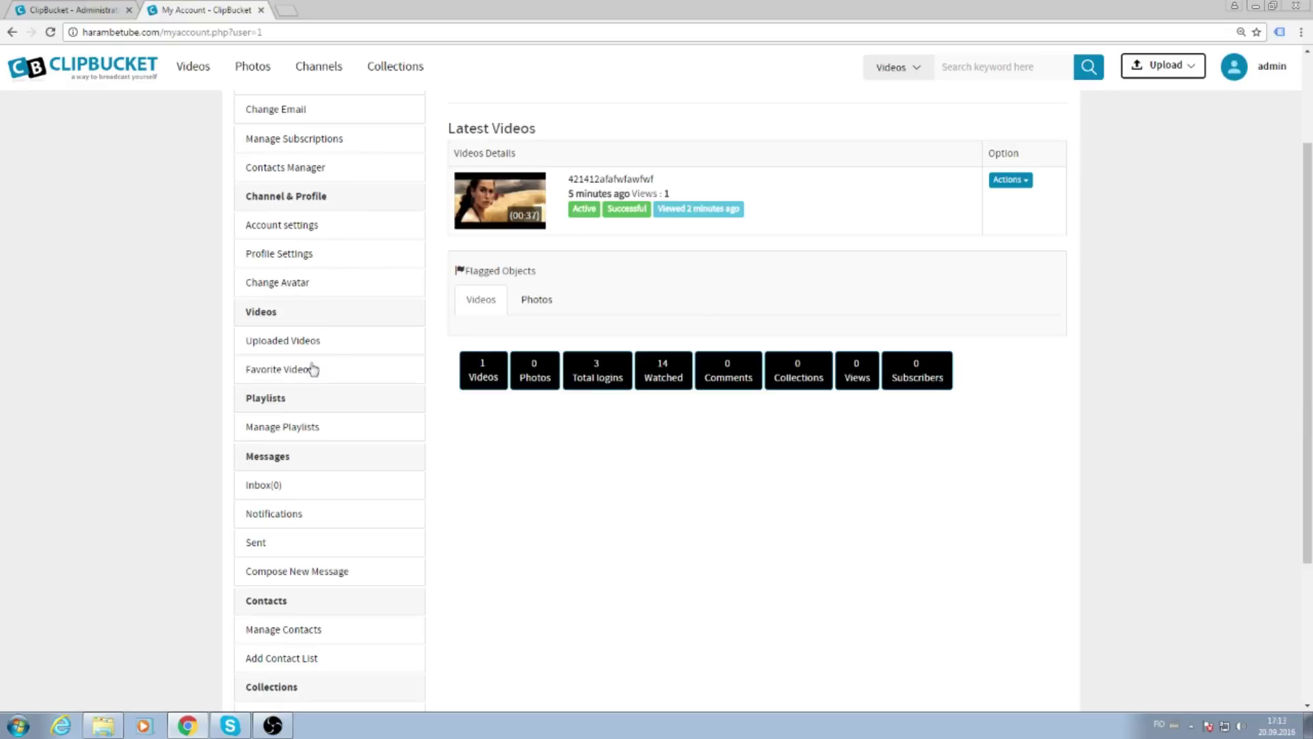
{"action": "scroll", "coordinate": [306, 445], "scroll_direction": "down", "scroll_amount": 1}
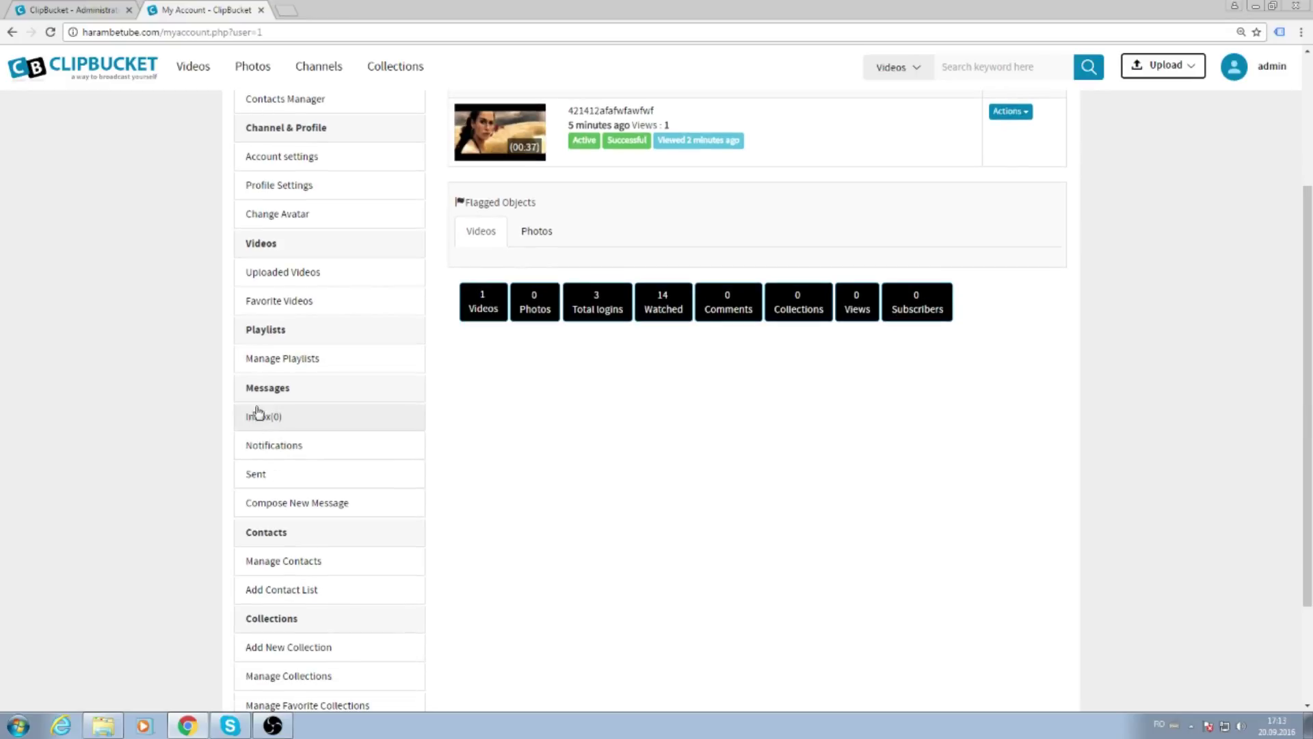
{"action": "scroll", "coordinate": [322, 451], "scroll_direction": "down", "scroll_amount": 1}
{"action": "scroll", "coordinate": [322, 472], "scroll_direction": "down", "scroll_amount": 1}
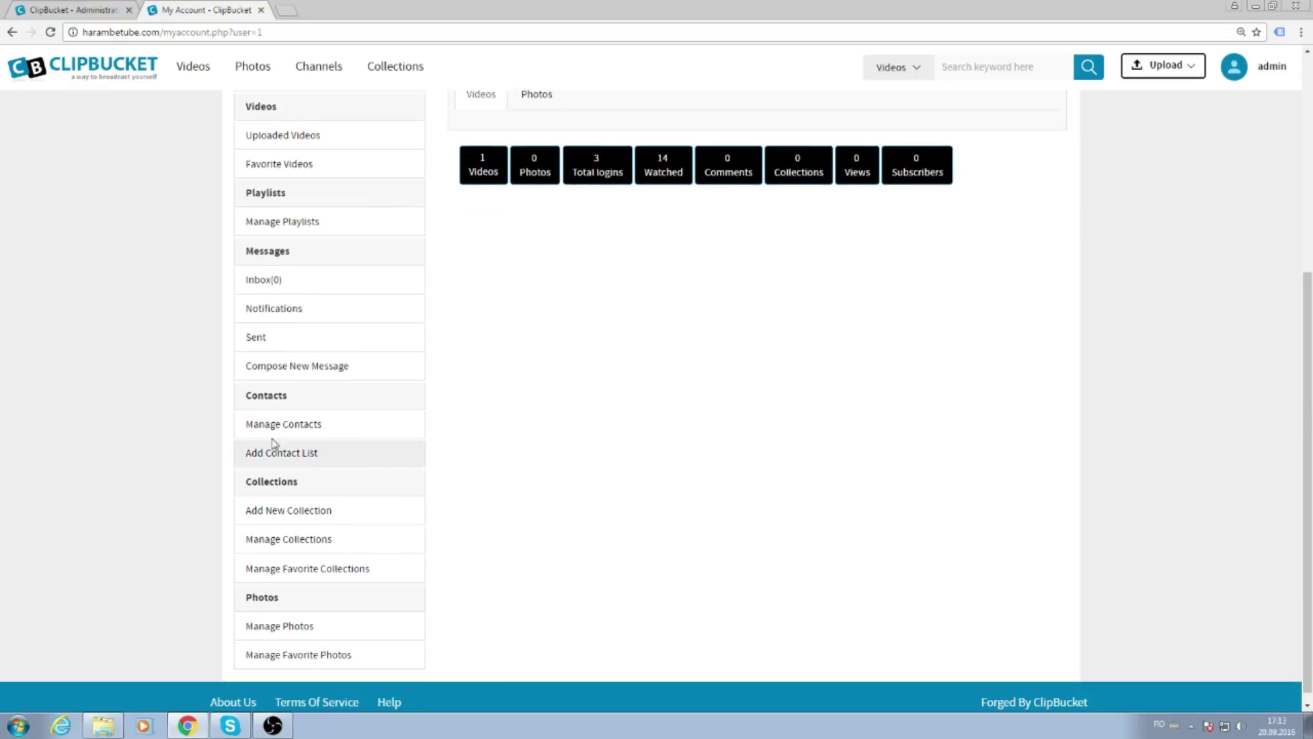
- Open Manage Contacts and check the heading and the empty pending friend requests message
{"action": "left_click", "coordinate": [350, 434]}
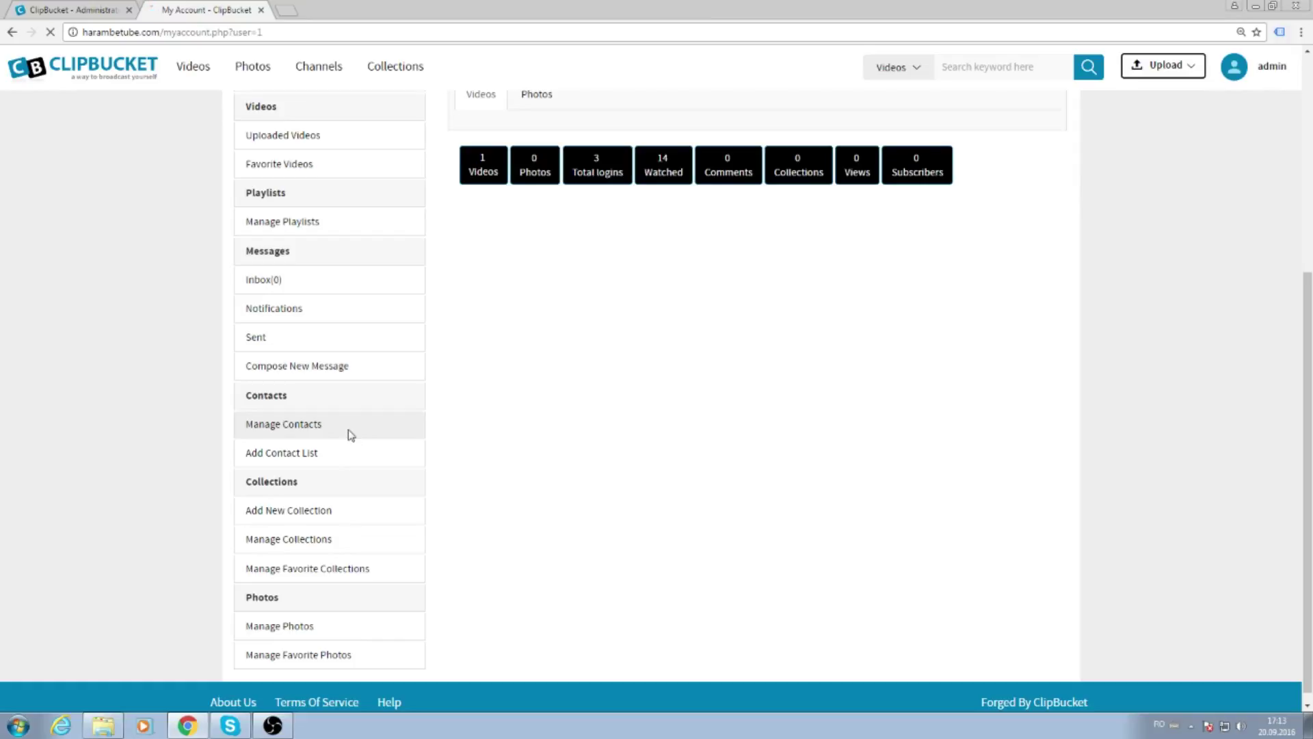
{"action": "scroll", "coordinate": [537, 236], "scroll_direction": "down", "scroll_amount": 2}
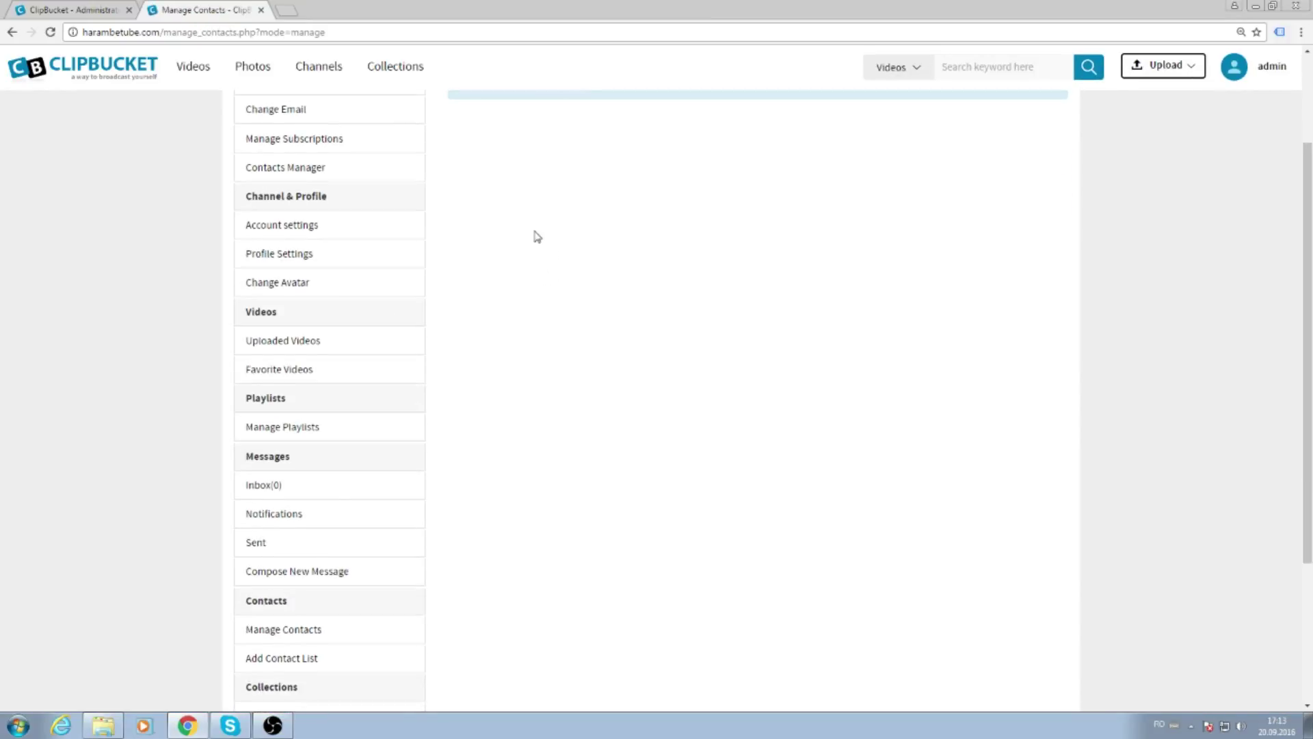
{"action": "scroll", "coordinate": [537, 236], "scroll_direction": "up", "scroll_amount": 2}
{"action": "left_click_drag", "start_coordinate": [596, 212], "coordinate": [452, 125]}
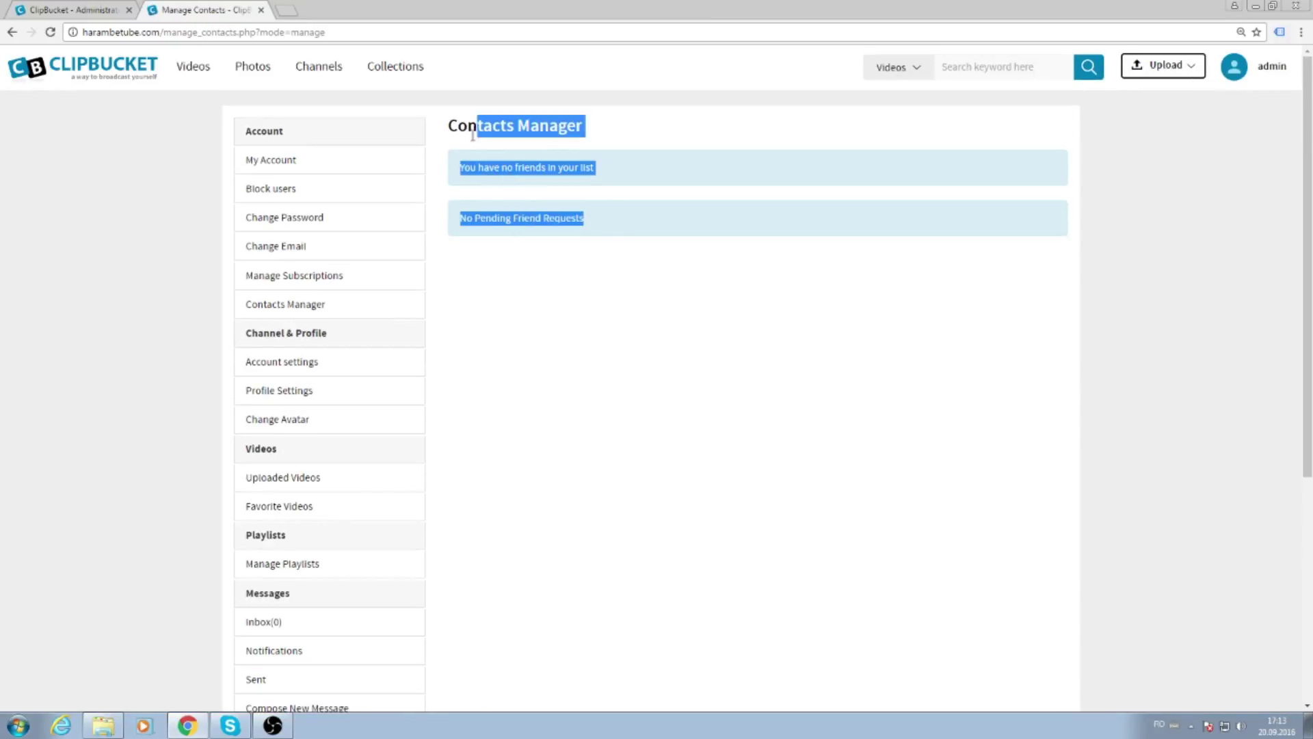
{"action": "left_click", "coordinate": [659, 211]}
{"action": "left_click_drag", "start_coordinate": [681, 243], "coordinate": [466, 180]}
- Reload the Contacts Manager and confirm it still lists no friends or requests
{"action": "key", "text": "ctrl+a"}
{"action": "scroll", "coordinate": [561, 301], "scroll_direction": "down", "scroll_amount": 4}
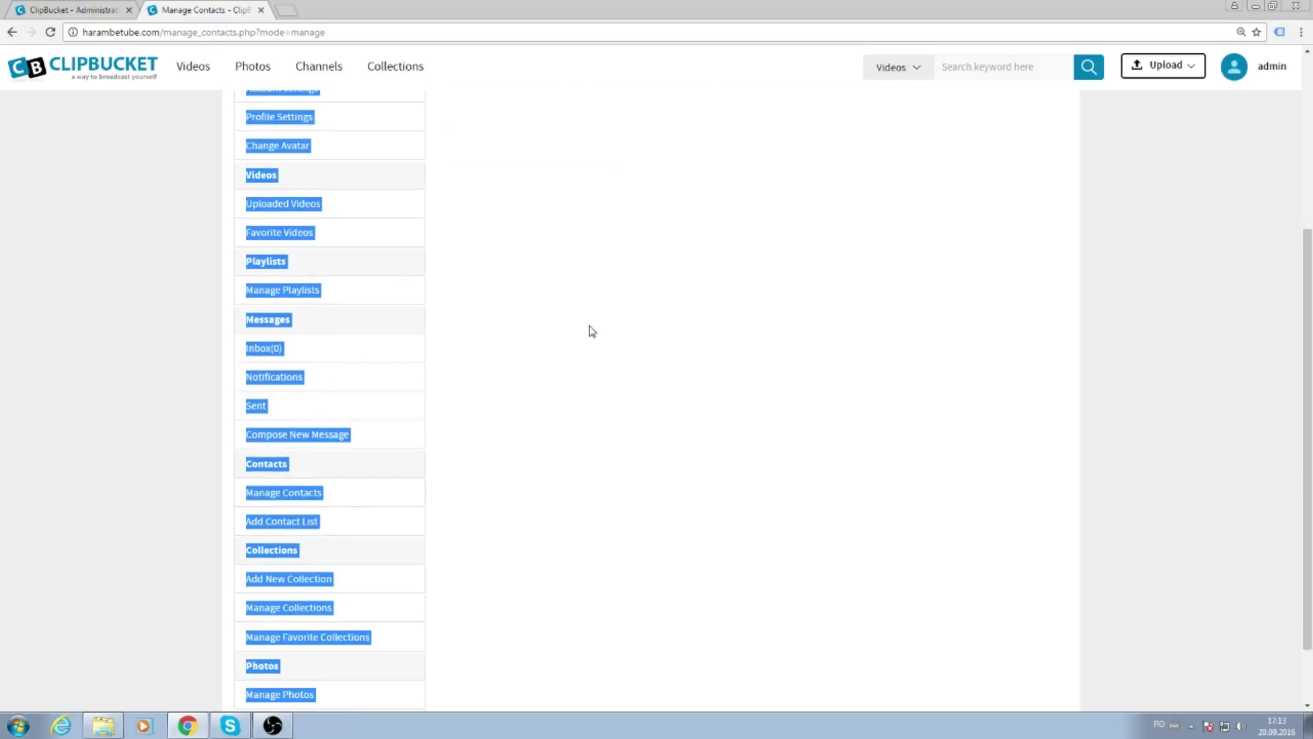
{"action": "scroll", "coordinate": [574, 348], "scroll_direction": "down", "scroll_amount": 1}
{"action": "left_click", "coordinate": [530, 405]}
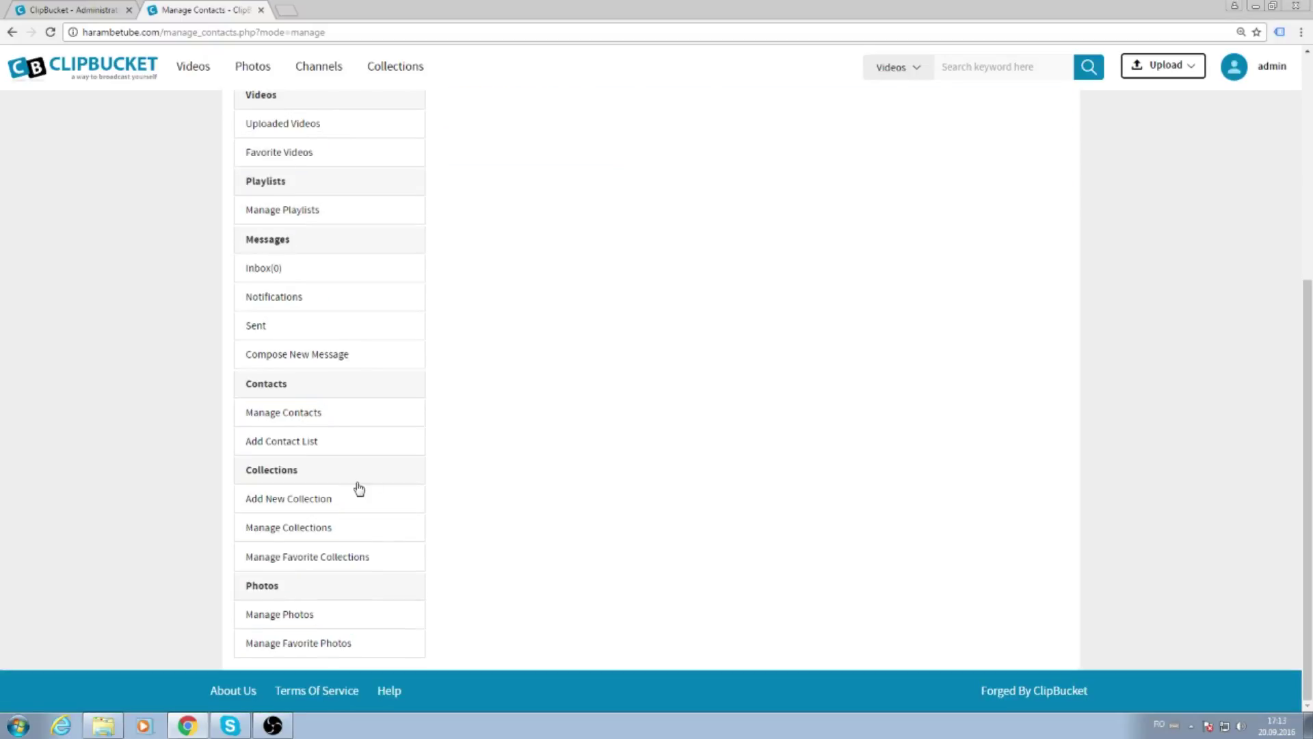
{"action": "left_click", "coordinate": [345, 403]}
{"action": "scroll", "coordinate": [559, 260], "scroll_direction": "down", "scroll_amount": 5}
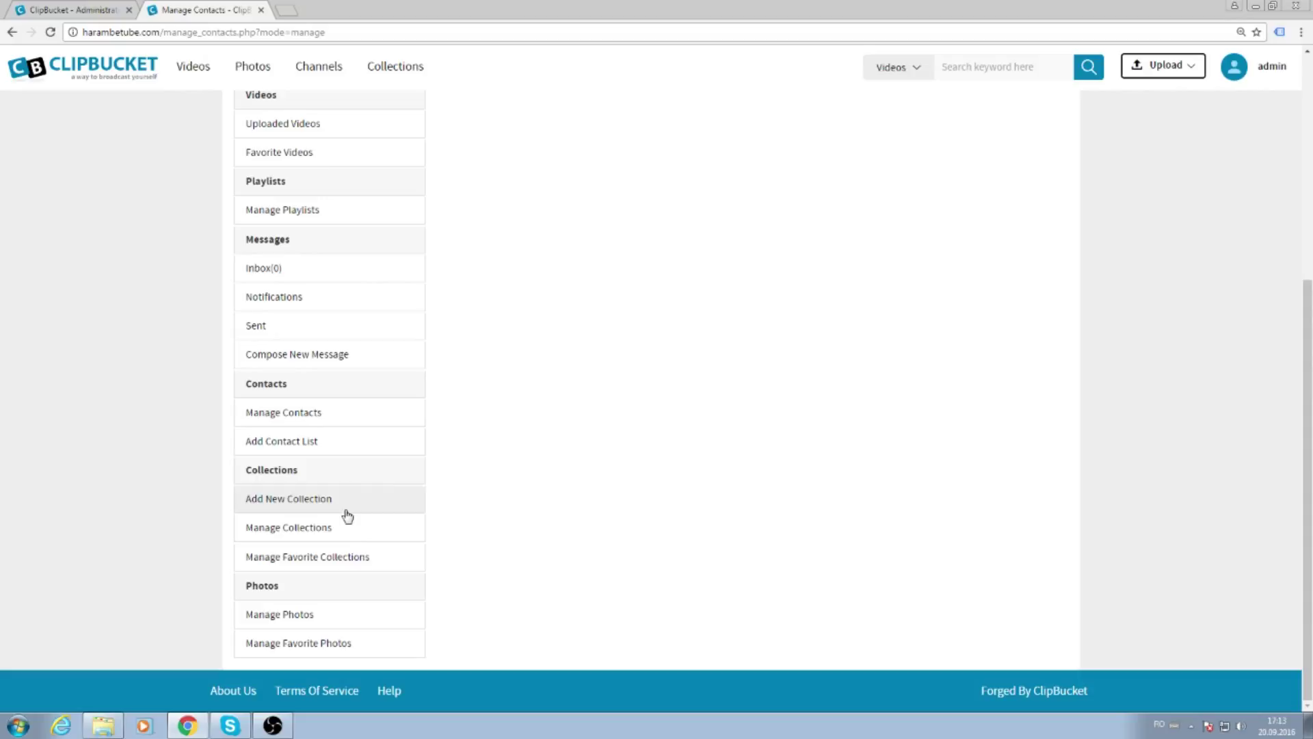
{"action": "scroll", "coordinate": [356, 547], "scroll_direction": "up", "scroll_amount": 5}
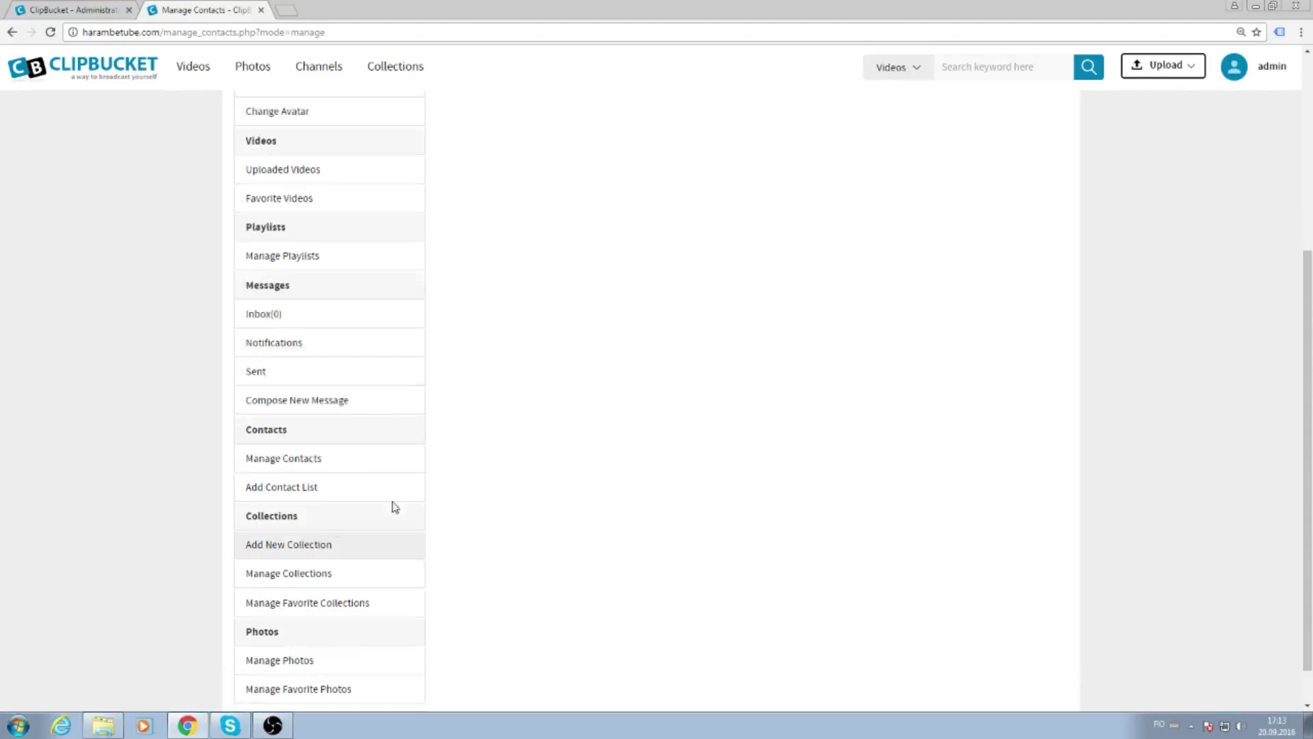
- Return to the Photos listing, which shows no results
{"action": "left_click", "coordinate": [261, 88]}
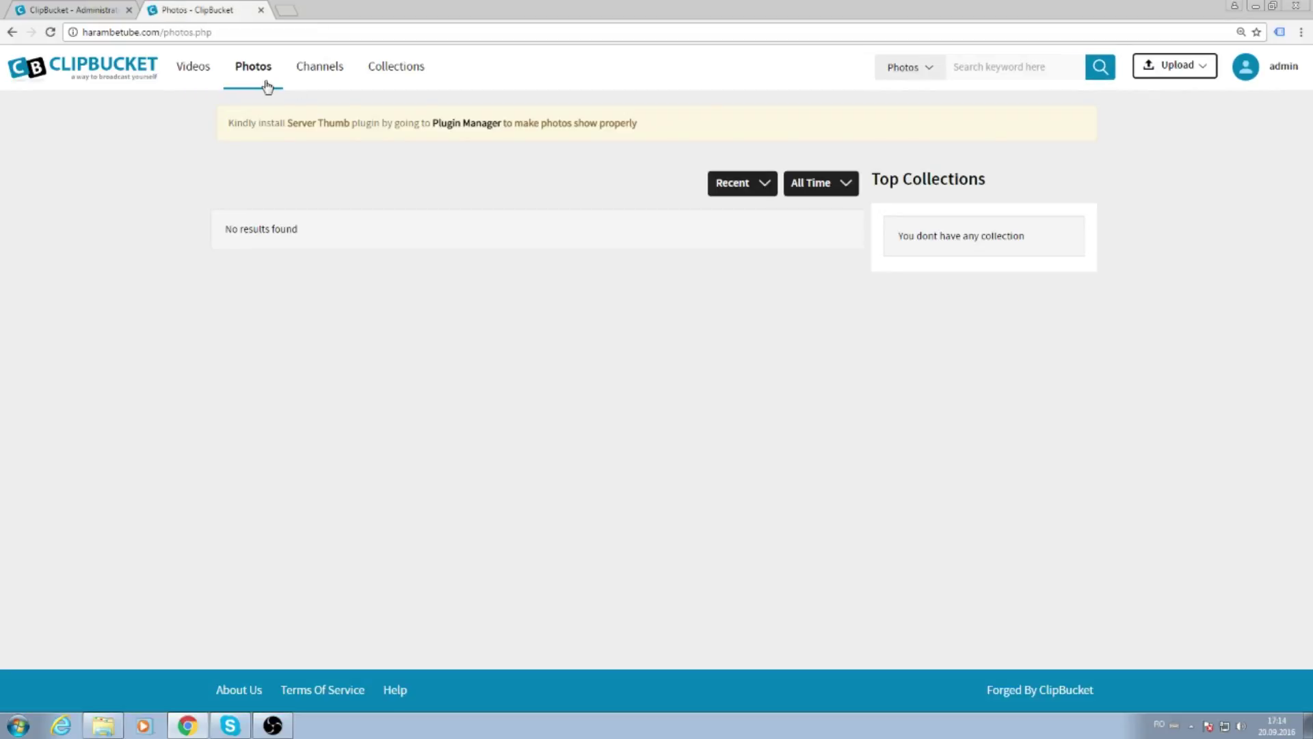